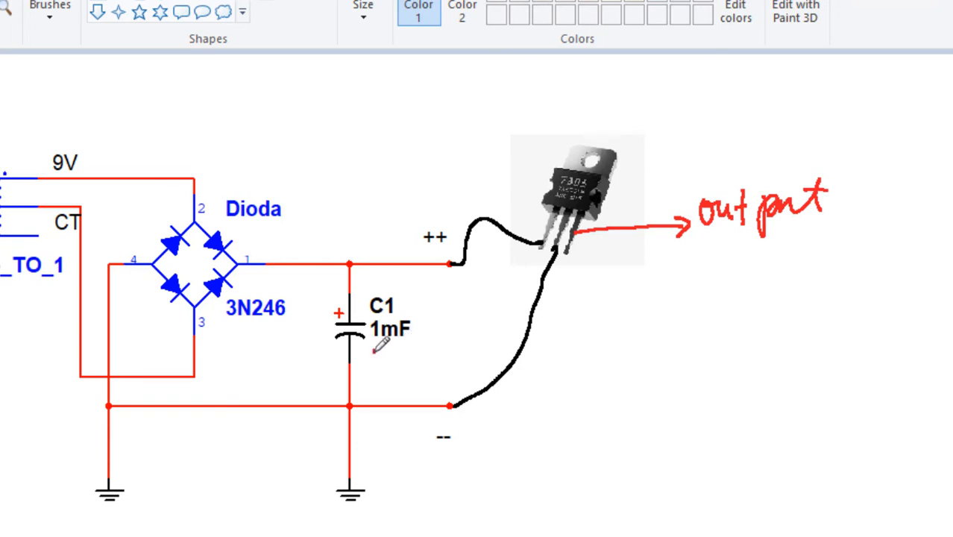
Handwrite "1000uF" in red under C1's 1mF label and a double-underlined "7805" above the regulator picture.
mouse_move(375, 351)
mouse_down()
mouse_move(429, 334)
mouse_move(446, 383)
mouse_move(455, 352)
mouse_up()
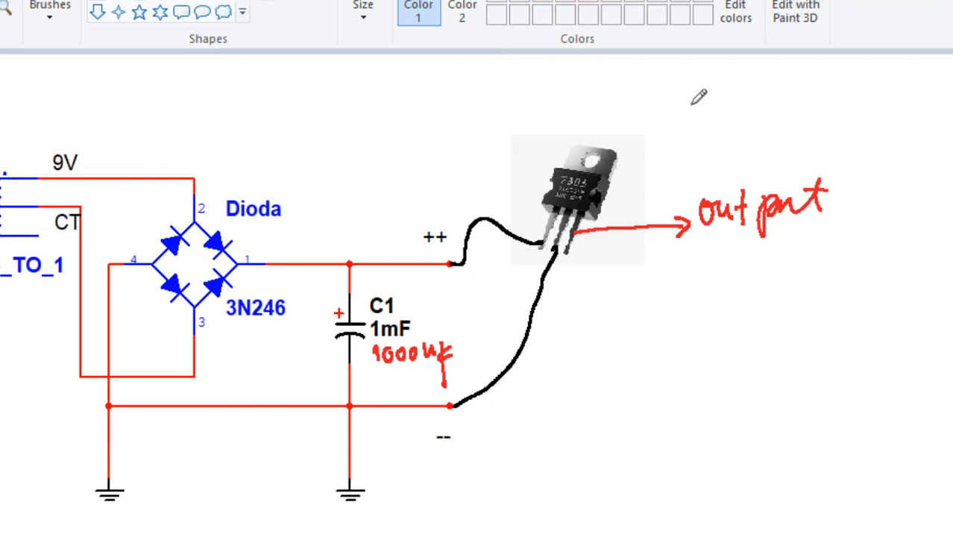
mouse_move(647, 90)
mouse_down()
mouse_move(676, 79)
mouse_move(657, 122)
mouse_up()
mouse_move(686, 96)
mouse_down()
mouse_move(684, 88)
mouse_move(738, 95)
mouse_move(695, 142)
mouse_move(681, 139)
mouse_up()
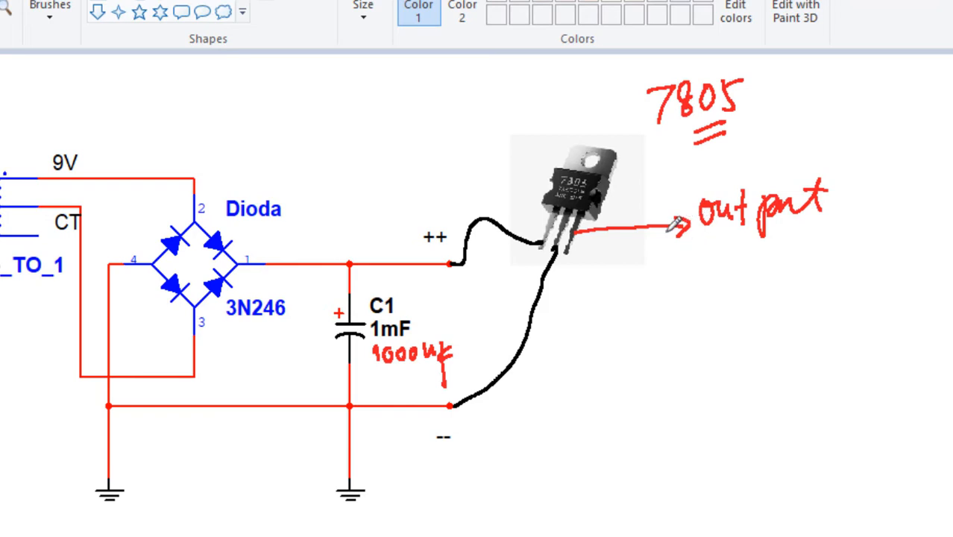
Draw a blue voltmeter symbol marked V between the regulator's output line and a ground symbol.
drag(665, 229, 667, 296)
mouse_move(652, 311)
mouse_down()
mouse_move(686, 314)
mouse_move(702, 336)
mouse_move(670, 297)
mouse_up()
mouse_move(675, 361)
mouse_down()
mouse_move(681, 407)
mouse_move(704, 404)
mouse_move(698, 414)
mouse_up()
drag(674, 427, 690, 423)
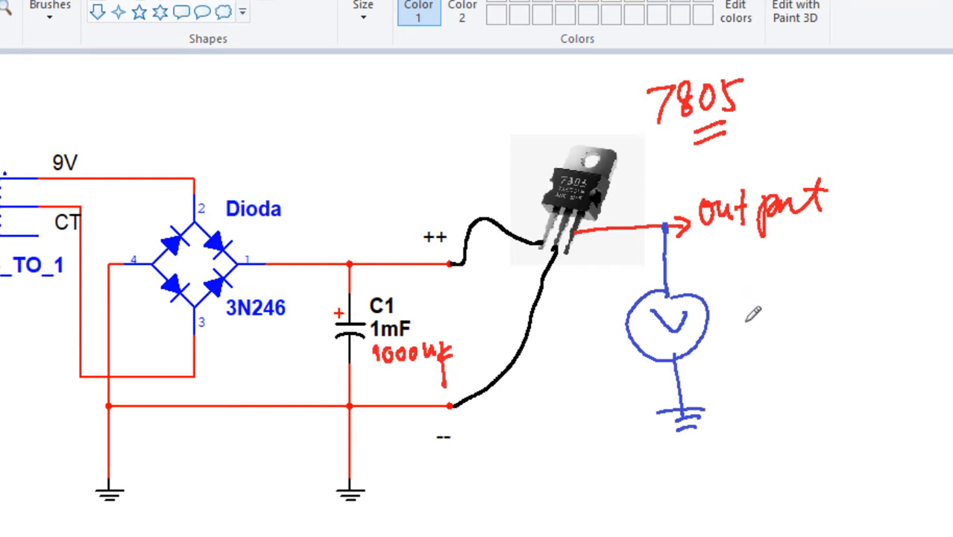
Handwrite a blue double arrow beside the voltmeter, followed by a double-underlined "5V".
drag(747, 316, 775, 319)
drag(763, 307, 774, 331)
mouse_move(814, 300)
mouse_down()
mouse_move(807, 336)
mouse_move(830, 296)
mouse_up()
mouse_move(840, 301)
mouse_down()
mouse_move(857, 335)
mouse_move(883, 297)
mouse_up()
mouse_move(844, 350)
mouse_down()
mouse_move(859, 345)
mouse_move(864, 362)
mouse_up()
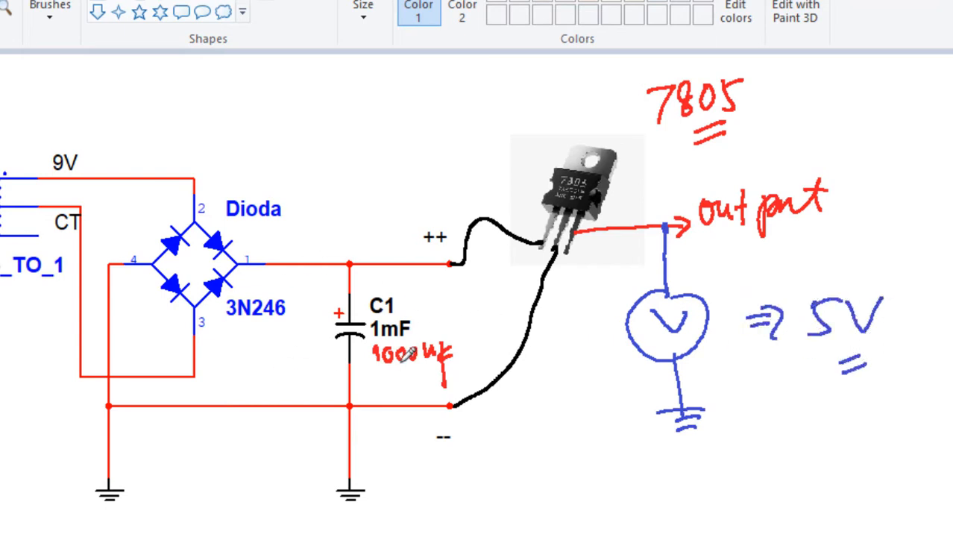
Draw a blue arrow down to the node above C1 and circle the "05" in the handwritten 7805.
drag(351, 140, 364, 237)
drag(363, 237, 382, 218)
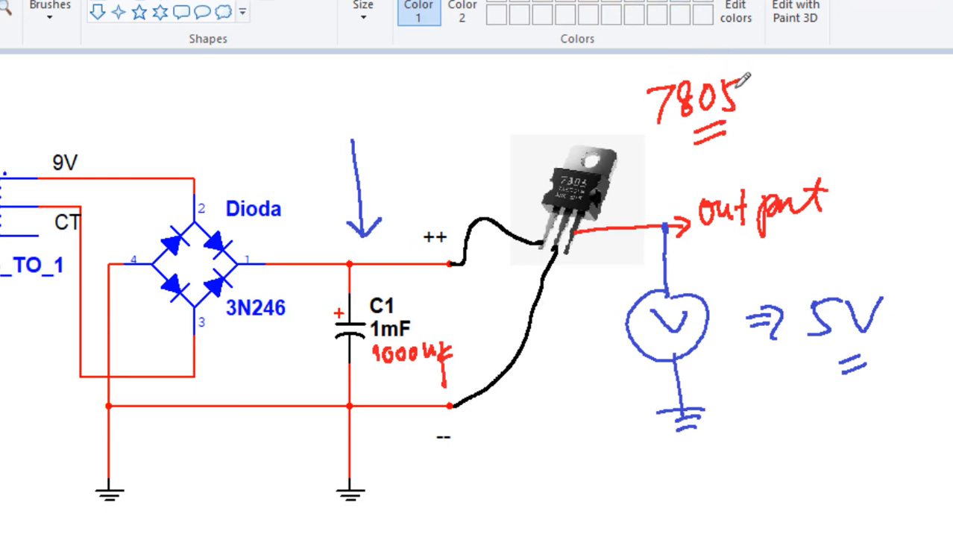
mouse_move(738, 64)
mouse_down()
mouse_move(686, 112)
mouse_move(764, 75)
mouse_move(735, 63)
mouse_up()
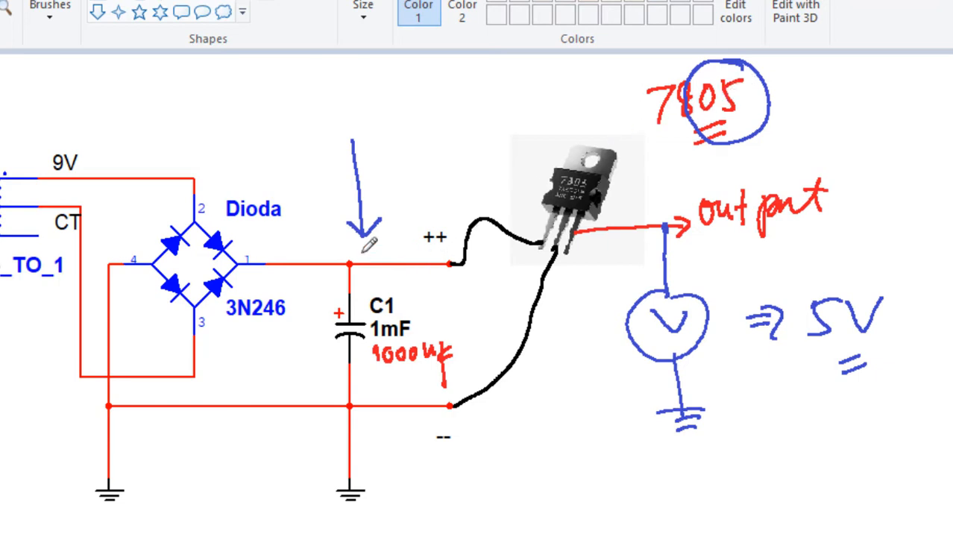
Handwrite a double-underlined "3V" above the C1 arrow and draw a long blue arrow from it to 7805.
mouse_move(368, 95)
mouse_down()
mouse_move(377, 118)
mouse_move(409, 93)
mouse_up()
drag(390, 127, 407, 122)
drag(392, 139, 411, 133)
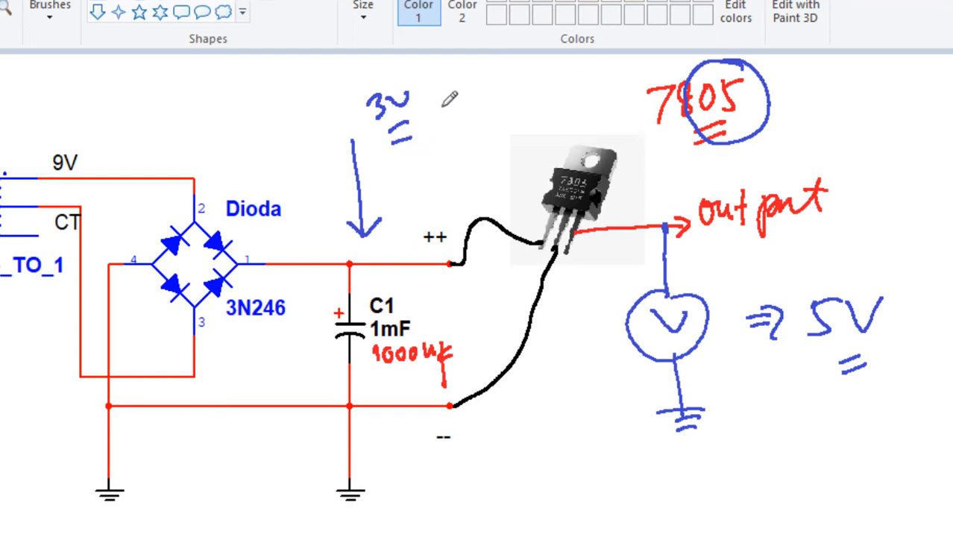
mouse_move(439, 101)
mouse_down()
mouse_move(549, 84)
mouse_move(638, 89)
mouse_move(629, 99)
mouse_up()
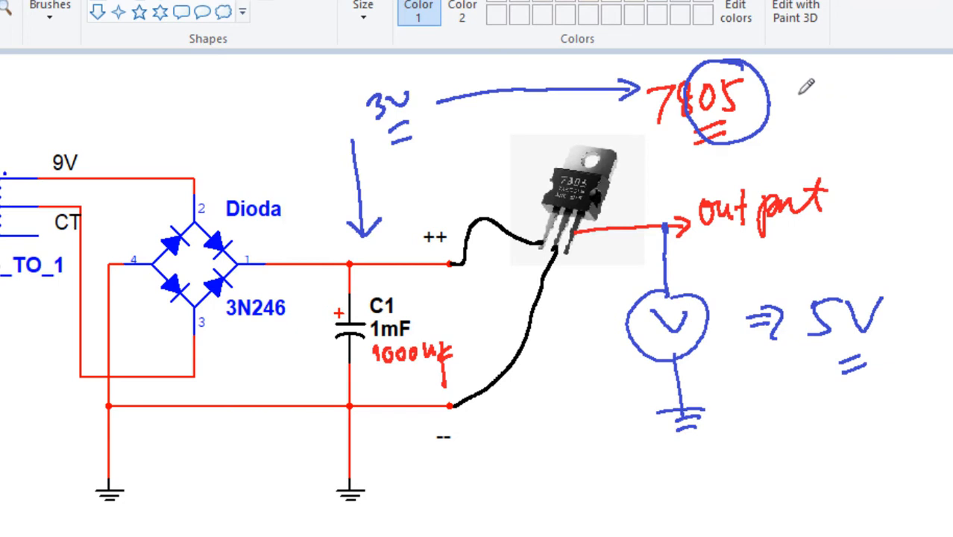
Handwrite "7812" in blue beside 7805 and draw a short blue arrow pointing to the 9V label.
drag(824, 77, 828, 115)
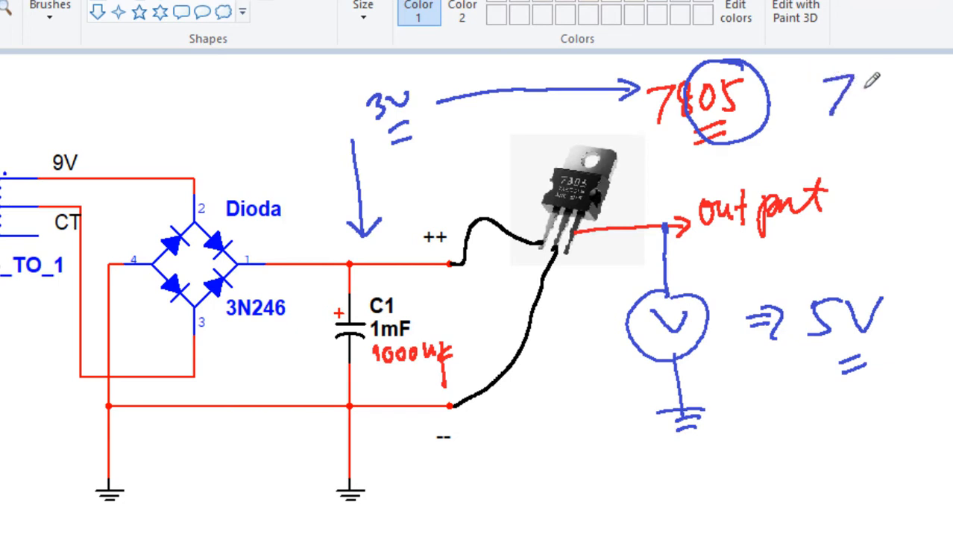
mouse_move(872, 73)
mouse_down()
mouse_move(865, 93)
mouse_move(890, 95)
mouse_move(887, 114)
mouse_up()
drag(897, 78, 936, 95)
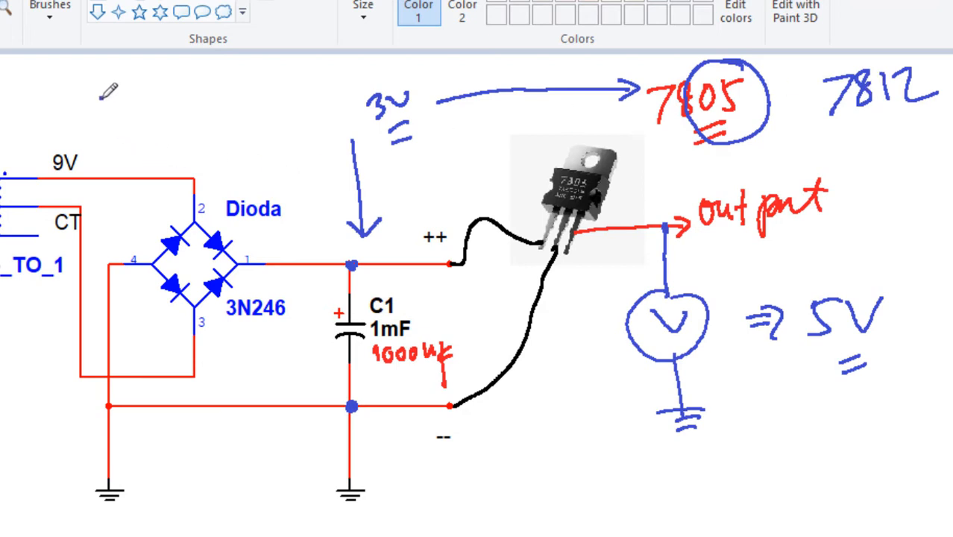
mouse_move(102, 97)
mouse_down()
mouse_move(88, 141)
mouse_move(103, 137)
mouse_up()
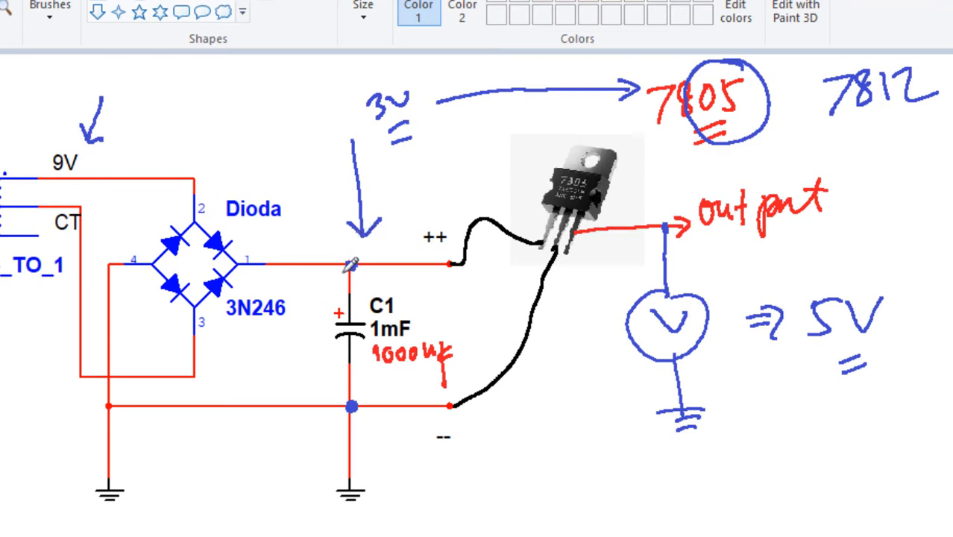
mouse_move(887, 122)
mouse_down()
mouse_move(914, 117)
mouse_move(894, 122)
mouse_up()
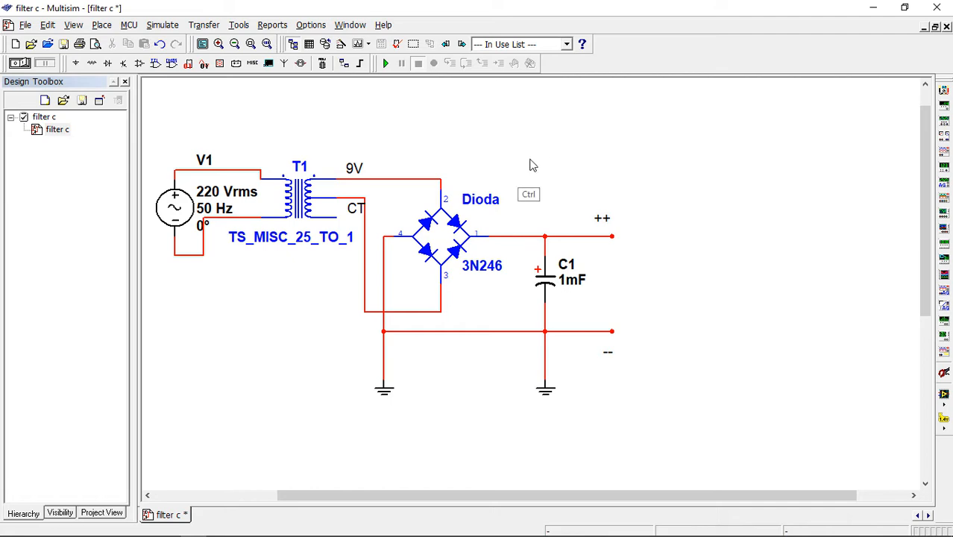
Switch to Multisim and place an LM7805CT voltage regulator to the right of the rectifier circuit's output terminals.
key(ctrl+w)
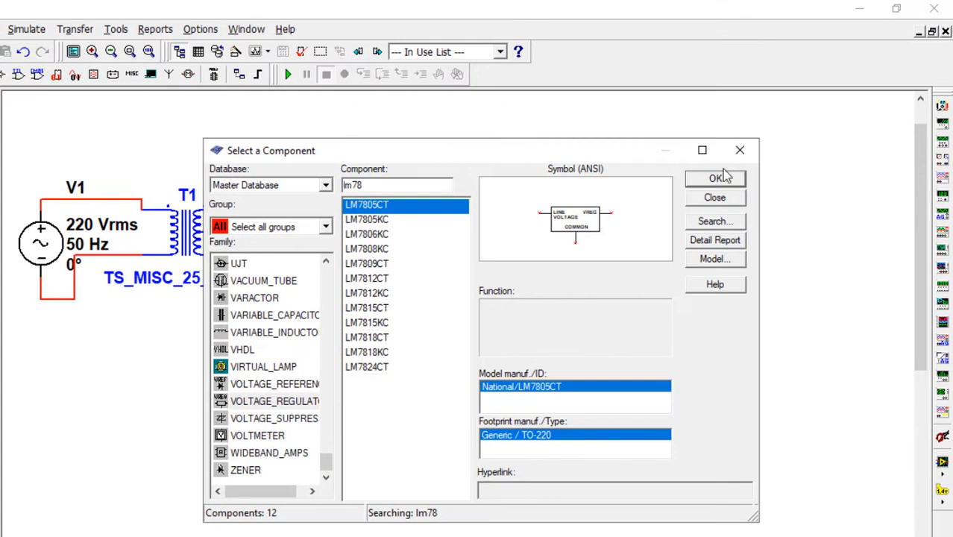
click(726, 180)
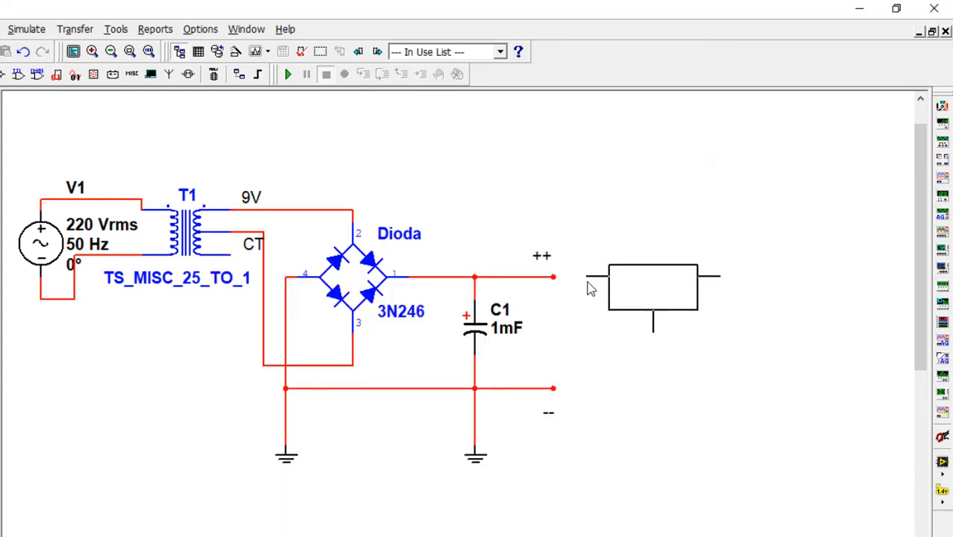
click(574, 281)
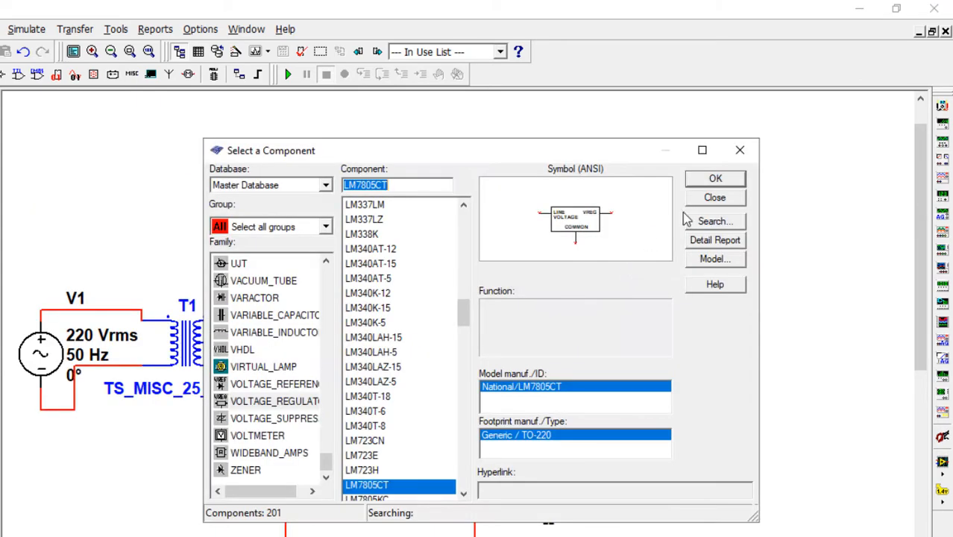
click(740, 152)
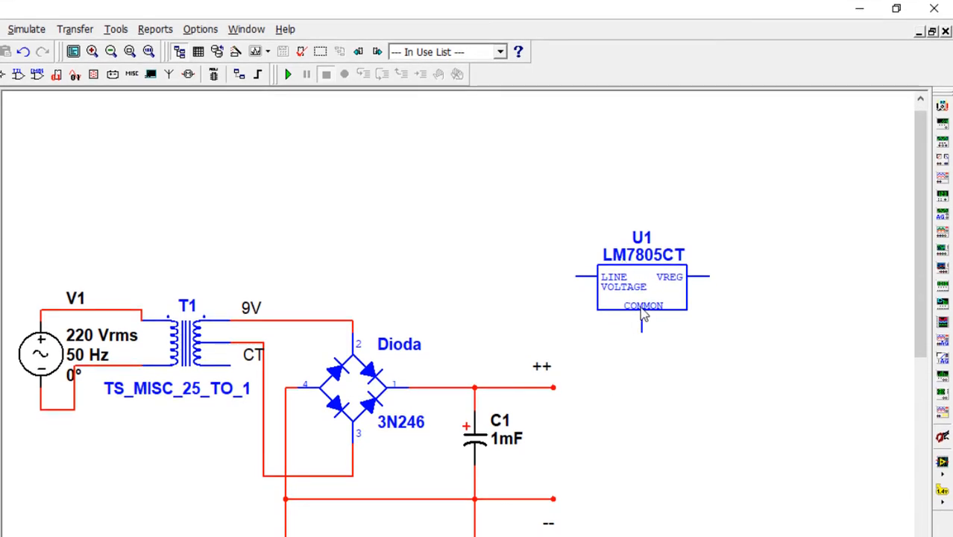
Try to shift the LM7805CT beside the positive output and reroute the output wire, and undo the wire change.
drag(642, 314, 639, 382)
click(667, 296)
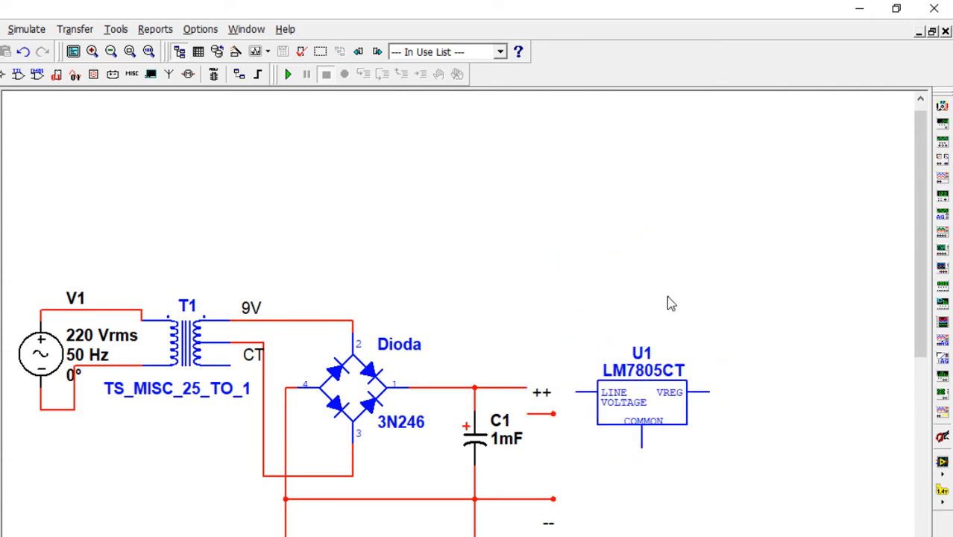
drag(605, 413, 670, 413)
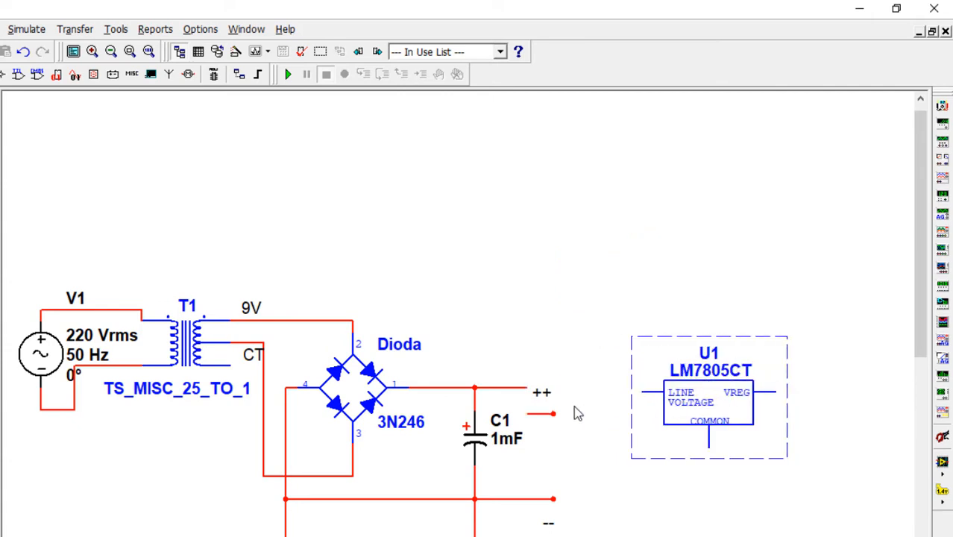
drag(545, 414, 568, 335)
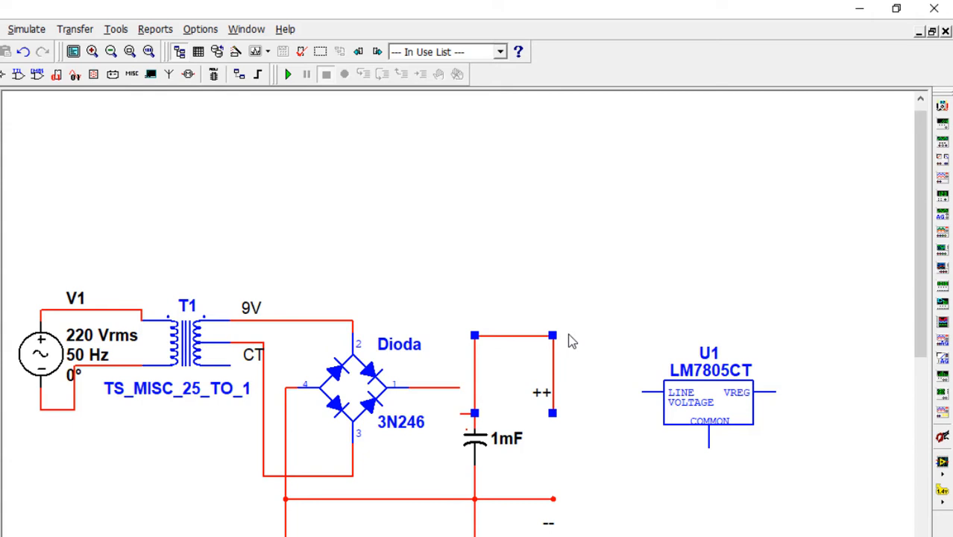
key(ctrl+z)
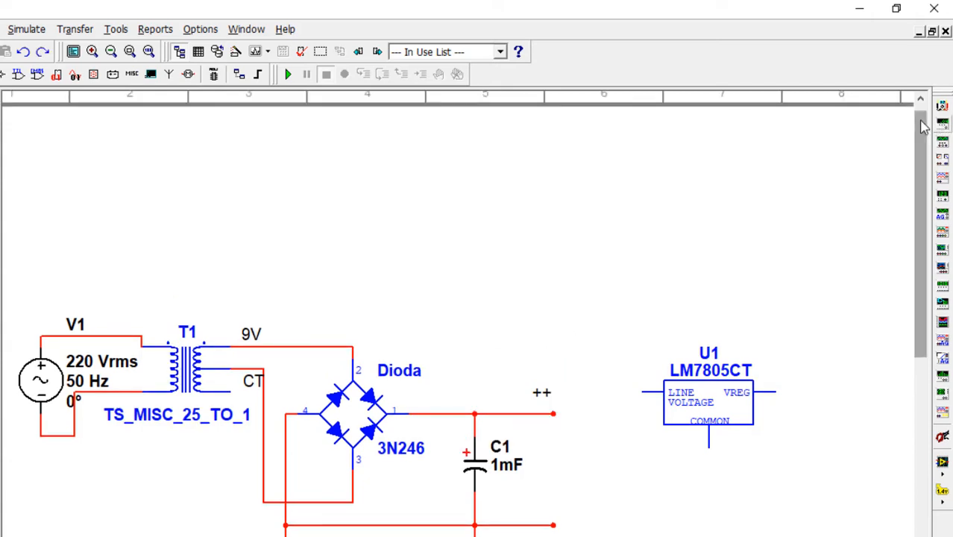
Connect the LM7805CT's LINE VOLTAGE pin to the positive output terminal and wire its COMMON pin to the negative terminal.
drag(920, 153, 919, 241)
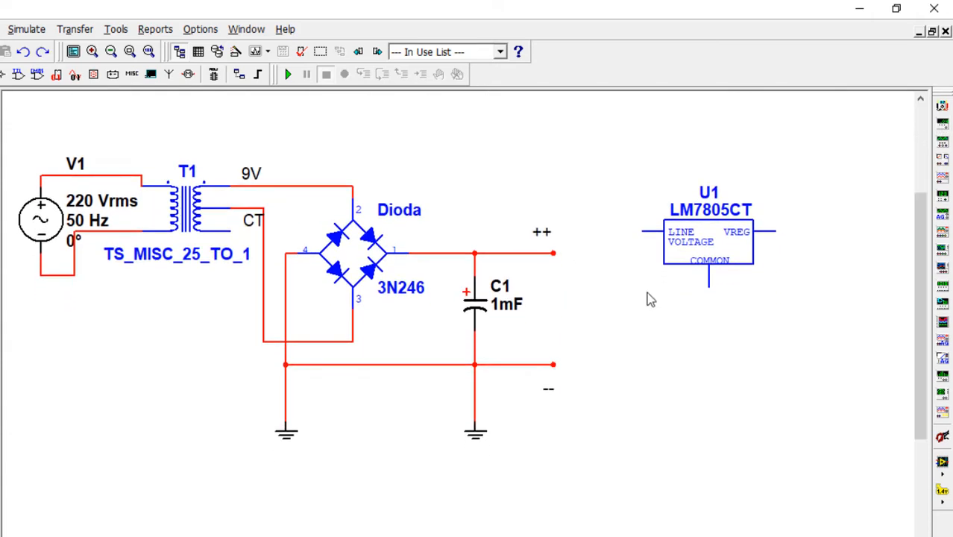
drag(708, 252, 652, 275)
click(598, 187)
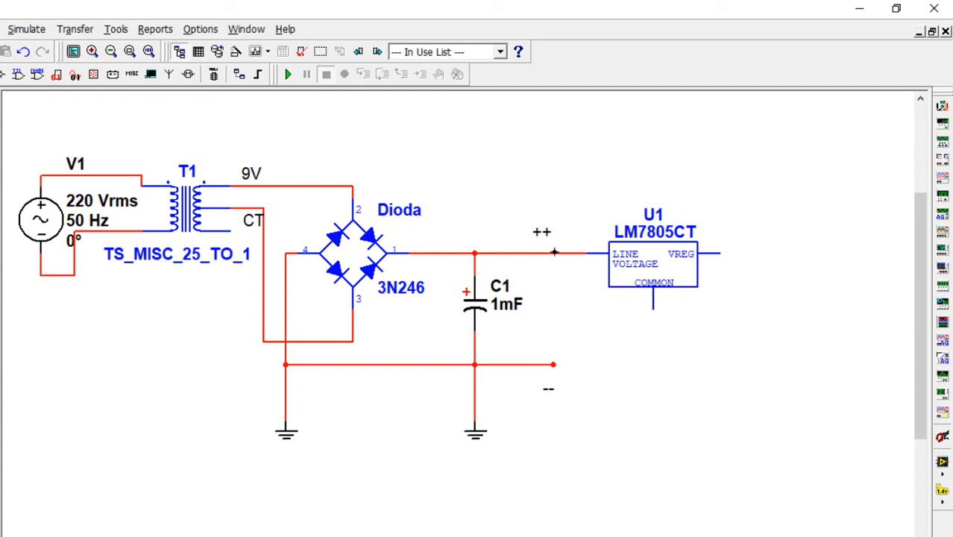
click(653, 307)
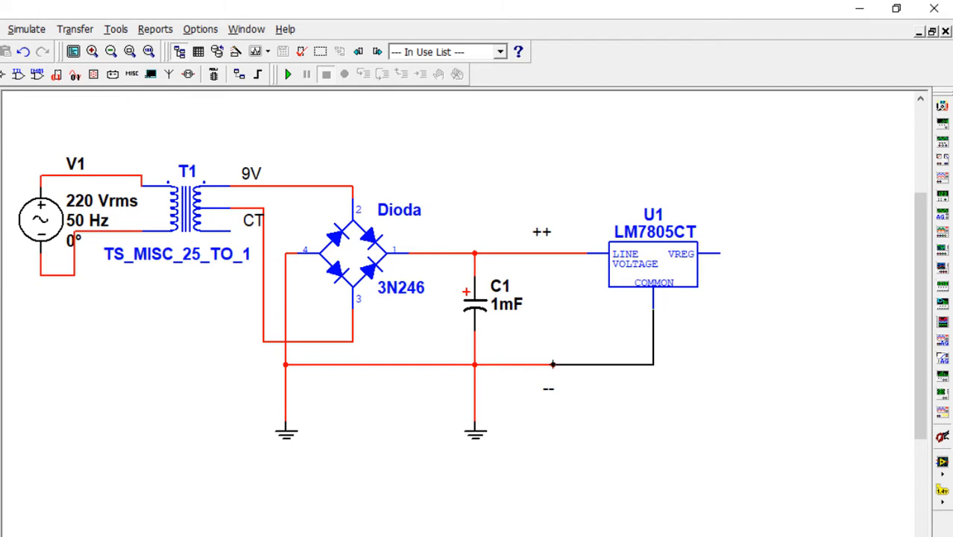
click(552, 364)
Place a GROUND component below source V1 and connect it to the source's negative side.
key(ctrl+w)
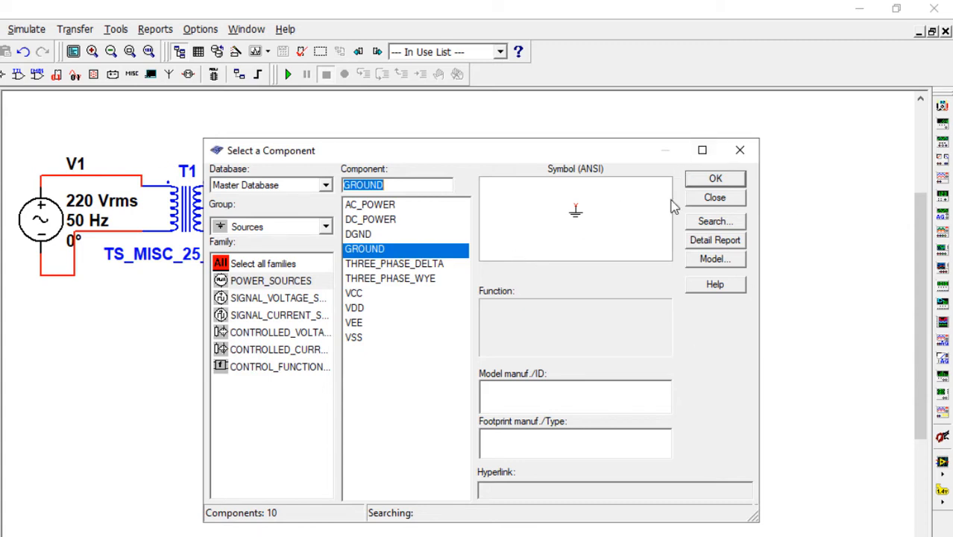
click(712, 181)
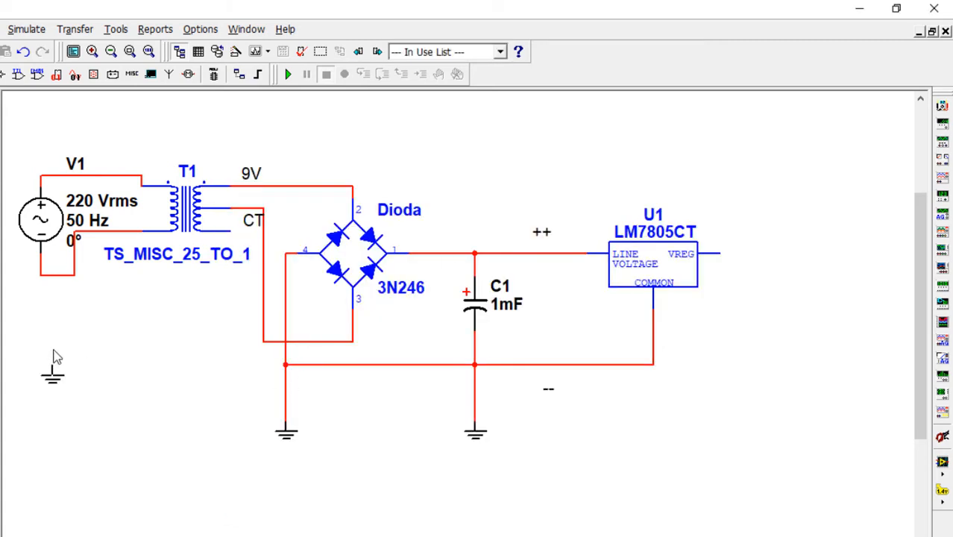
click(40, 312)
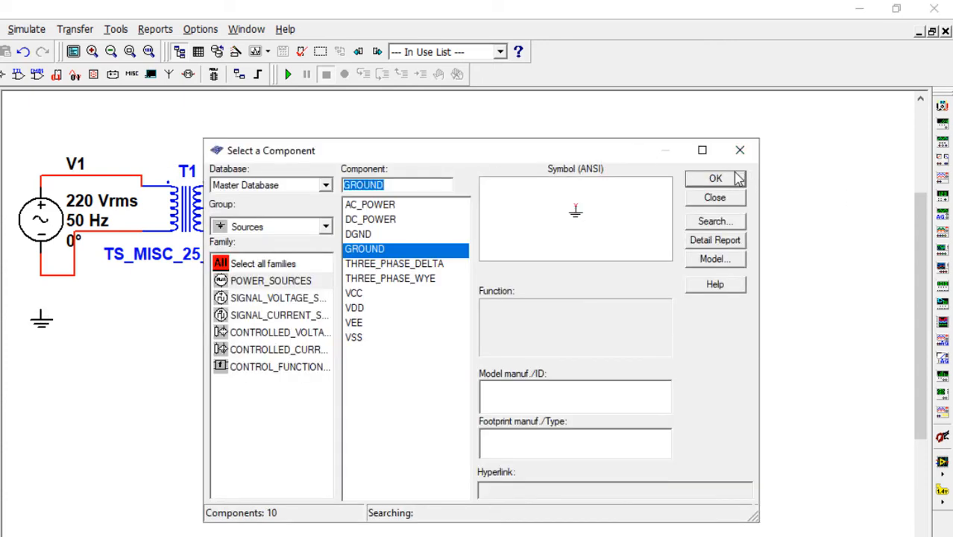
click(739, 152)
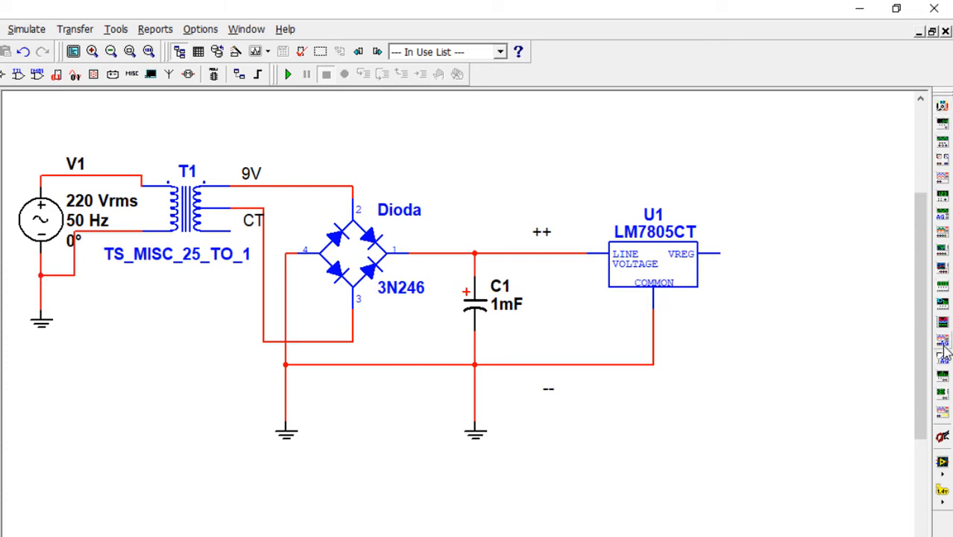
Place a multimeter above and beyond the regulator's output and wire its positive terminal to the VREG pin.
click(942, 108)
click(755, 205)
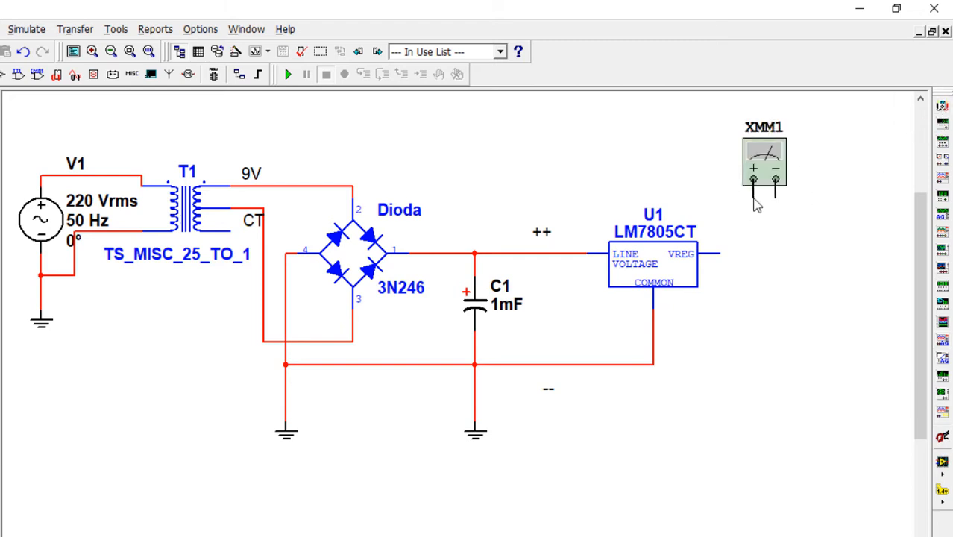
click(754, 197)
click(720, 254)
Place a GROUND component below the multimeter and wire it to the meter's negative terminal.
click(1, 74)
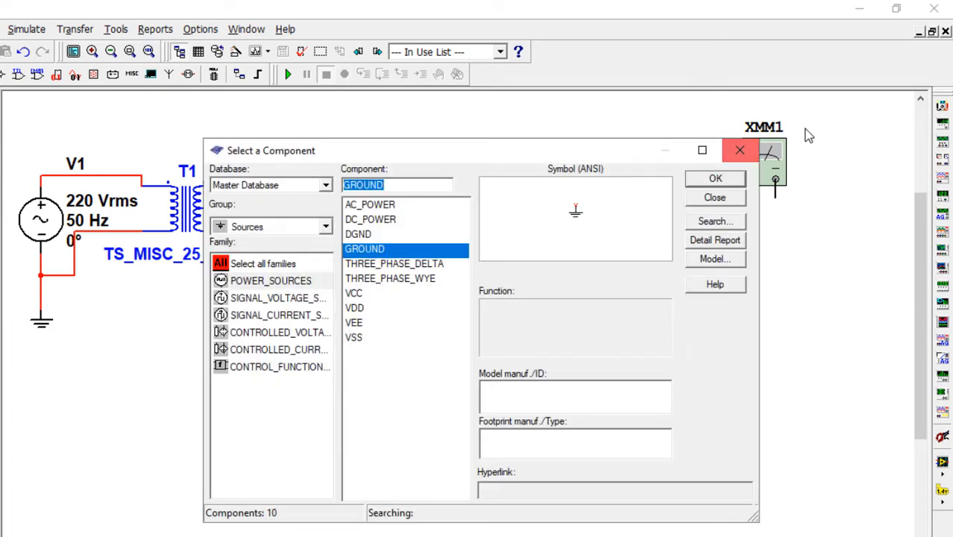
click(704, 179)
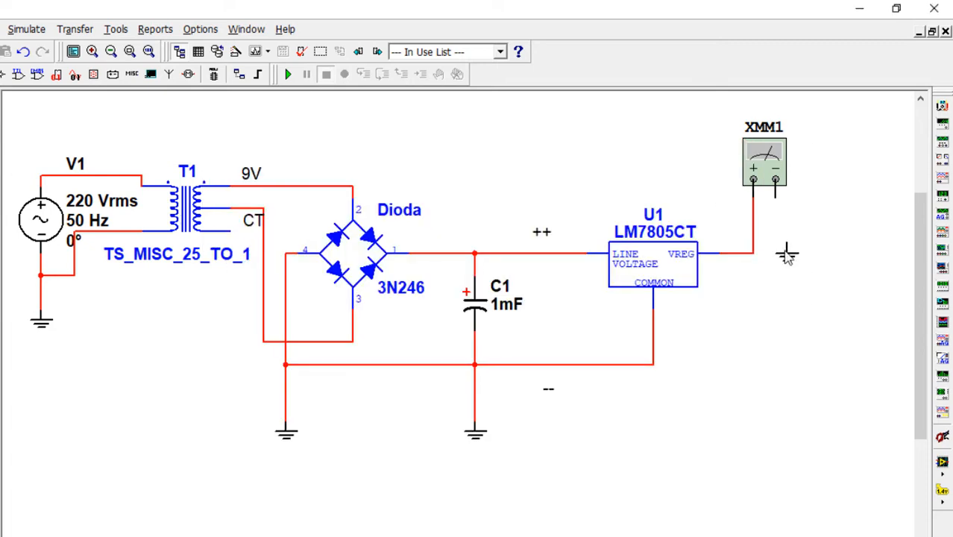
click(775, 284)
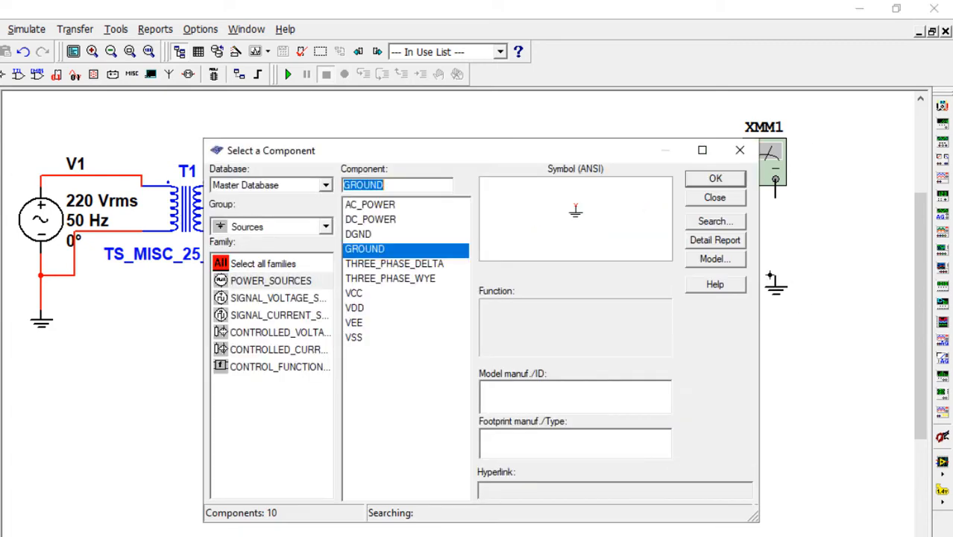
click(736, 152)
click(774, 279)
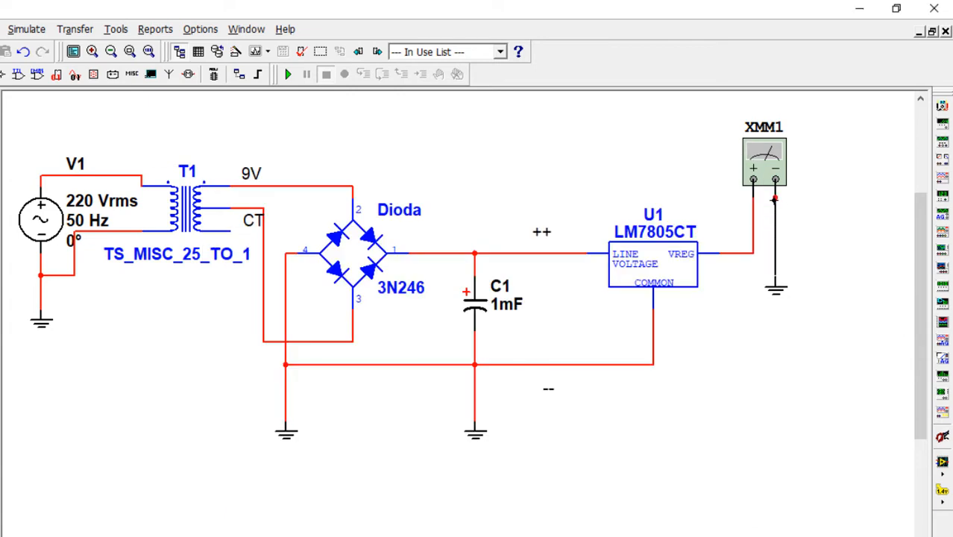
click(775, 195)
Open the multimeter's display, move it below the meter's ground symbol, and set it to measure DC voltage.
double_click(768, 168)
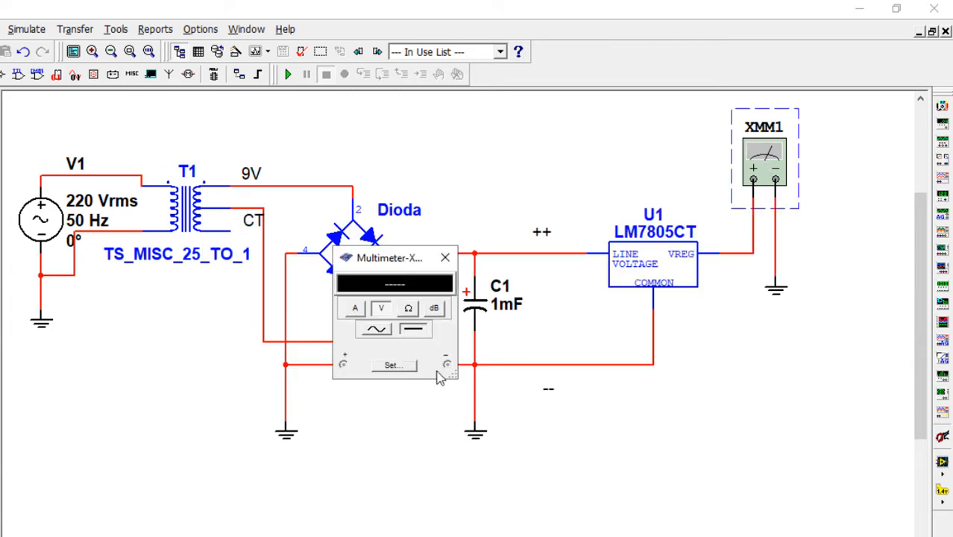
drag(388, 264, 775, 324)
click(768, 370)
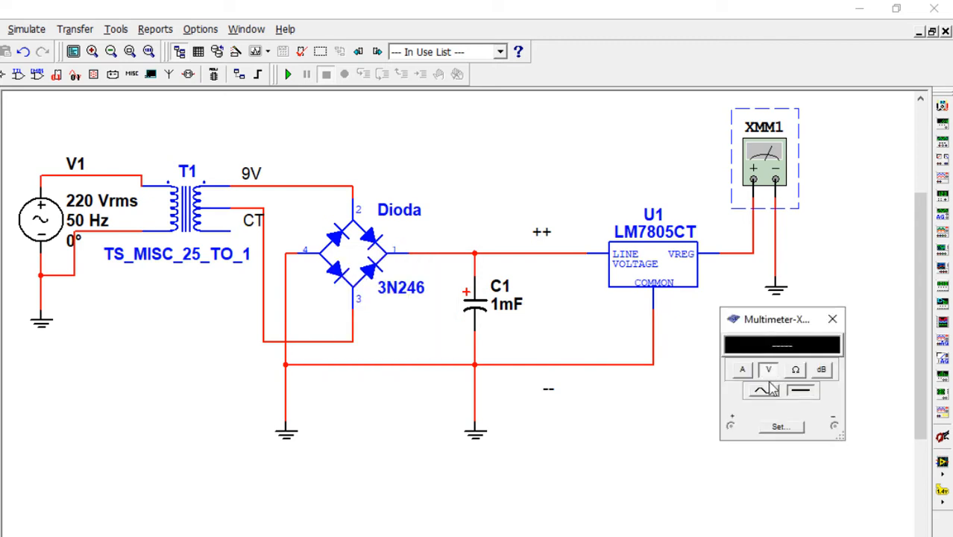
click(799, 392)
click(872, 153)
Place a second multimeter above capacitor C1 and wire its positive terminal to C1's positive node.
click(941, 106)
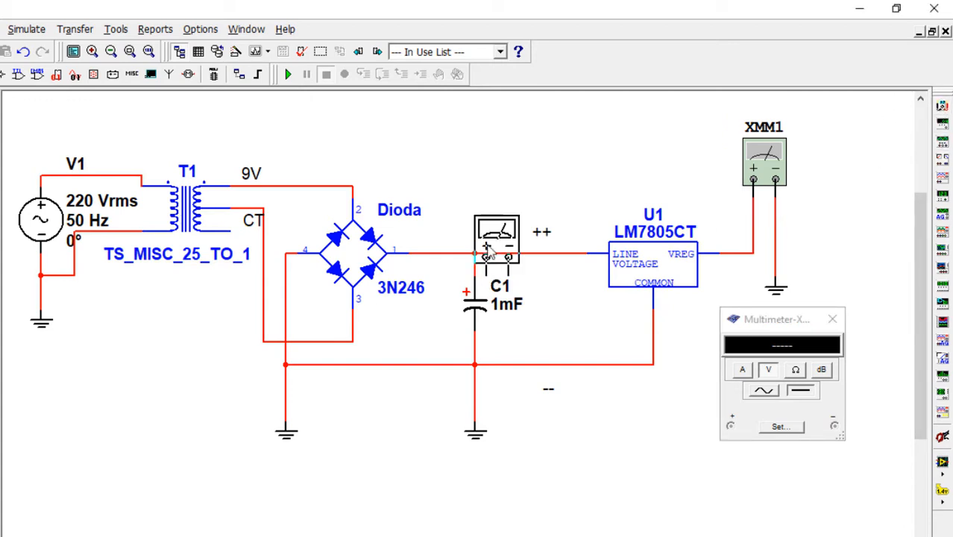
click(476, 176)
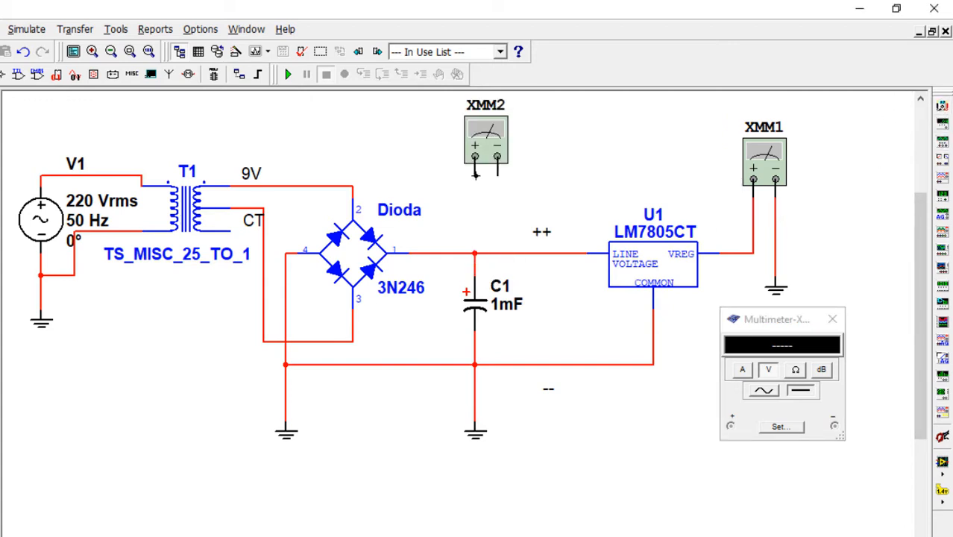
click(475, 176)
click(474, 254)
Place a GROUND component directly below the second multimeter so it connects to the meter's negative terminal.
key(ctrl+w)
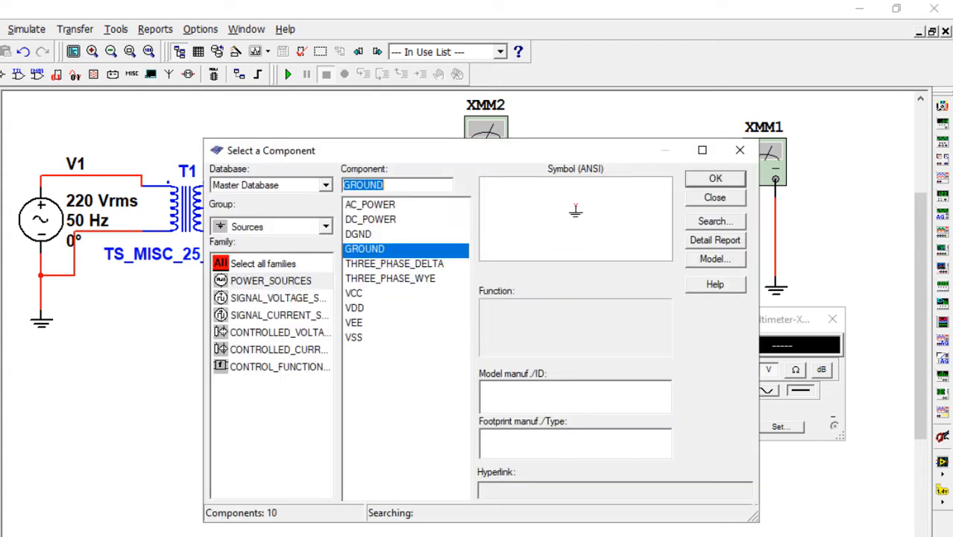
click(714, 179)
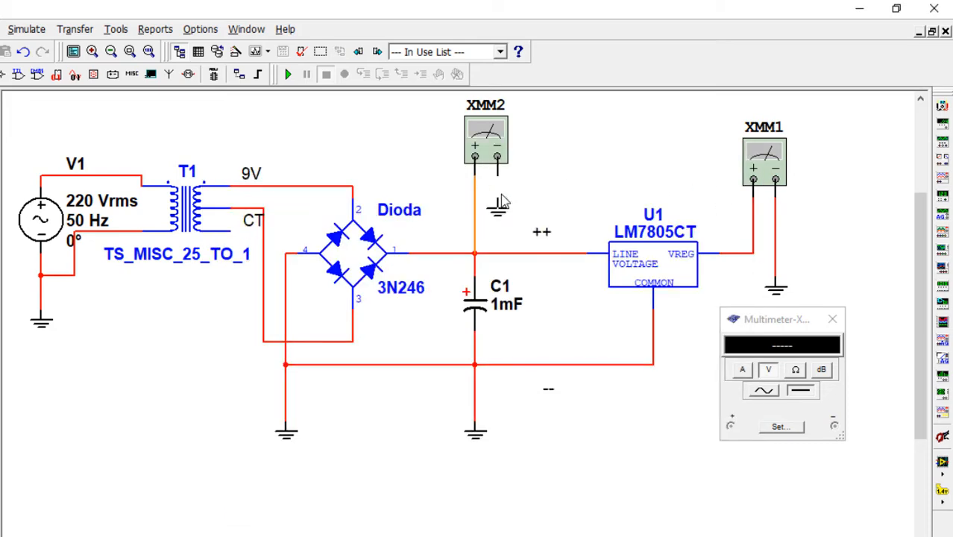
click(499, 194)
click(749, 152)
Open the second multimeter's display, move it below the negative rail beside the capacitor's ground, and run the simulation.
click(489, 151)
double_click(486, 151)
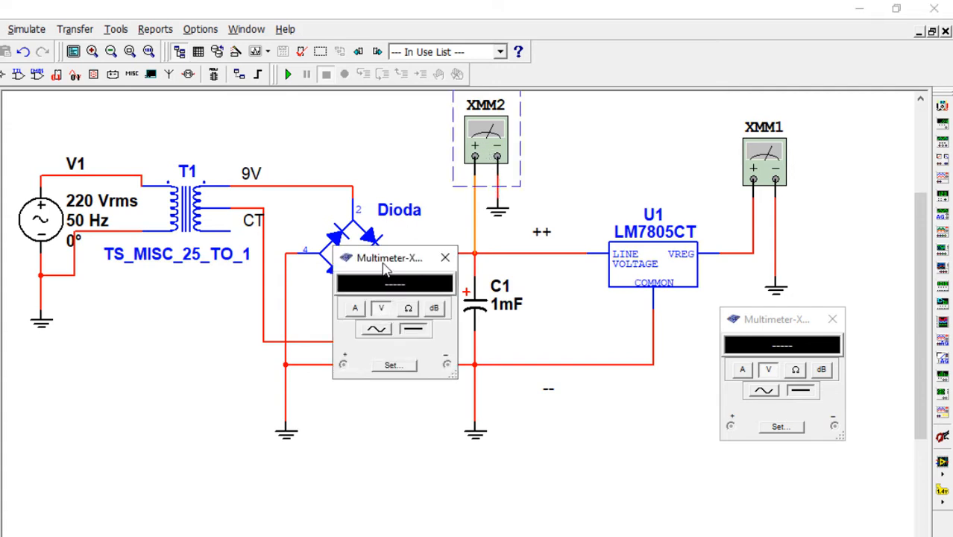
drag(382, 266, 561, 419)
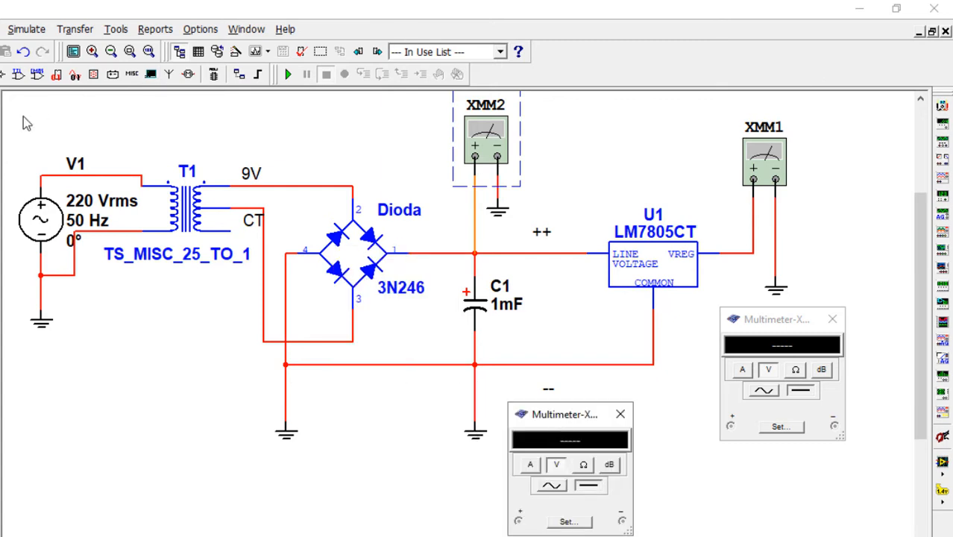
click(287, 75)
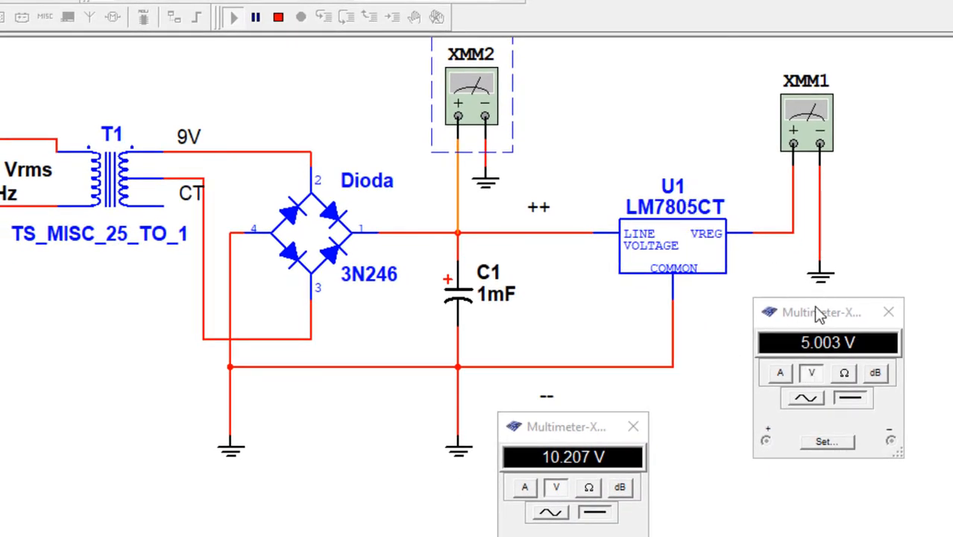
Stop the simulation and delete the LM7805CT regulator from the circuit.
click(278, 19)
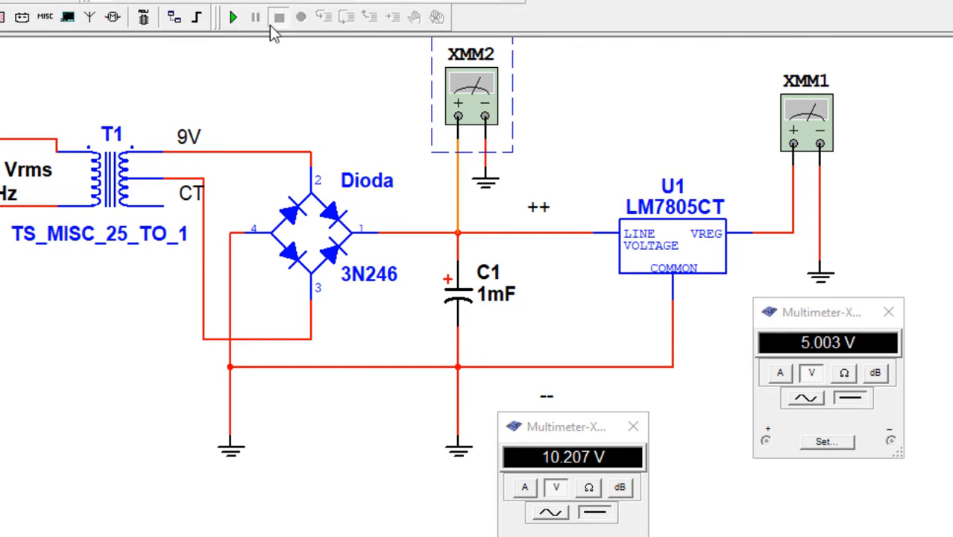
click(655, 239)
key(Delete)
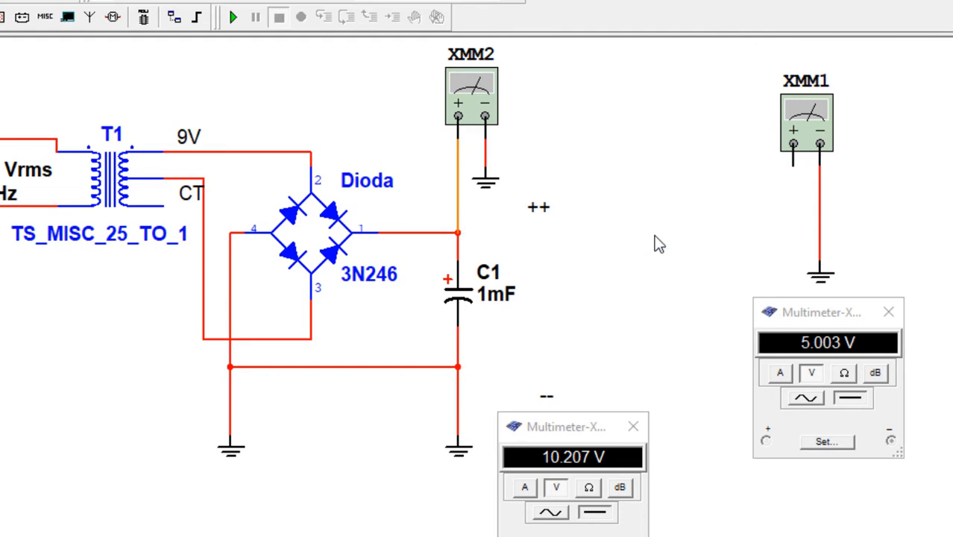
Open the component selection and list the components of all groups in the Master Database.
key(ctrl+w)
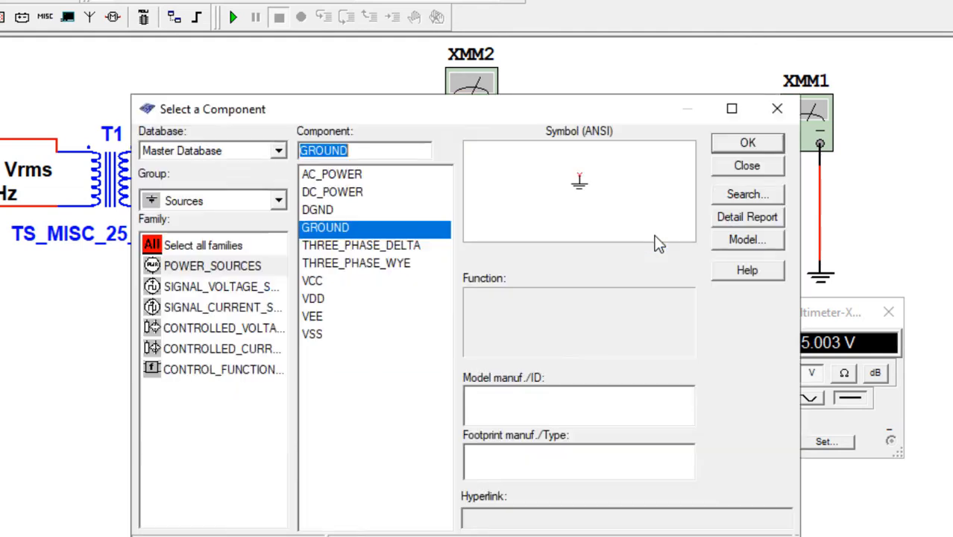
click(212, 248)
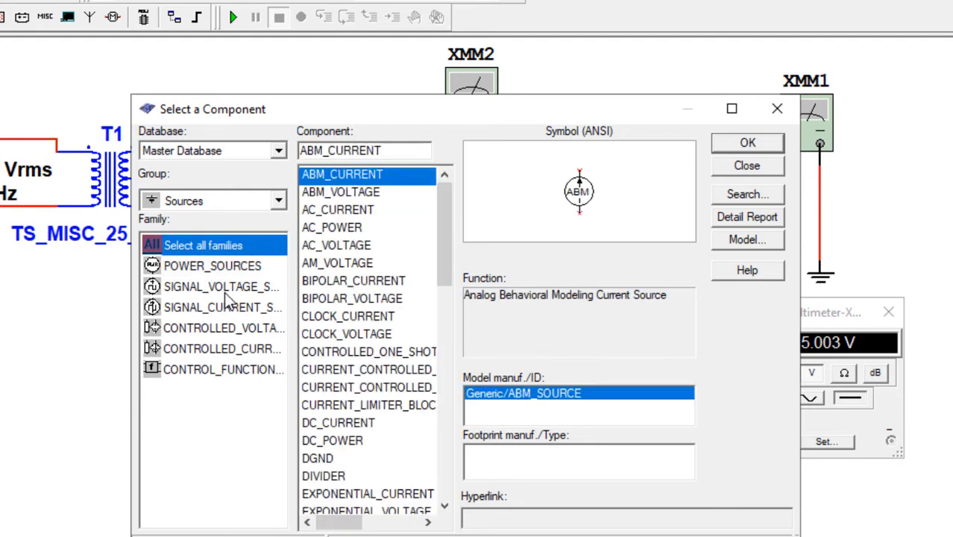
click(278, 202)
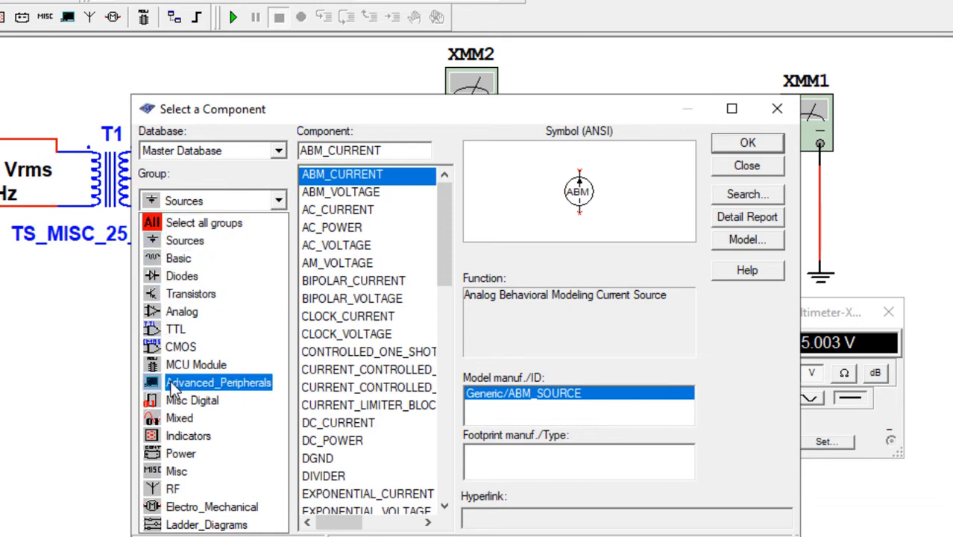
key(Down)
key(Down)
key(Down)
key(Down)
key(Down)
key(Down)
key(Down)
key(Down)
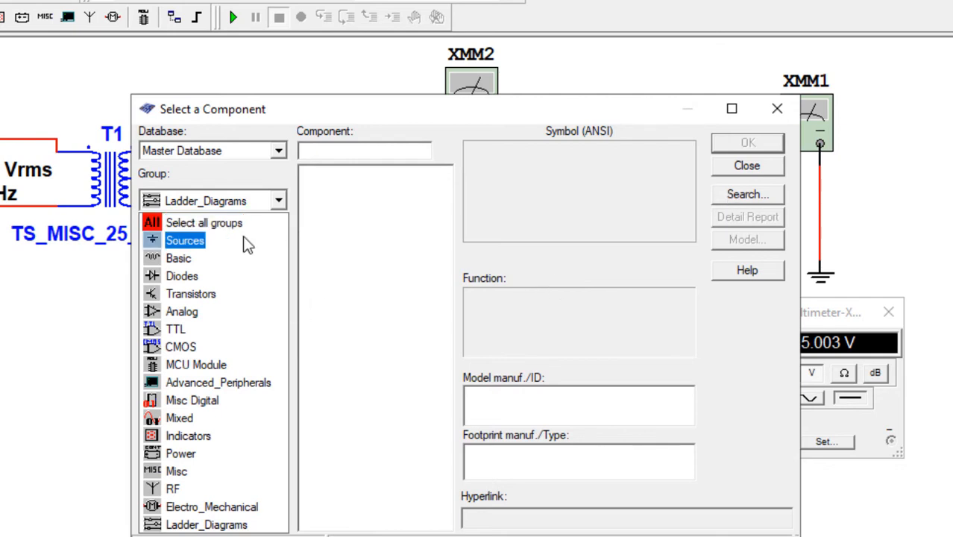
click(217, 228)
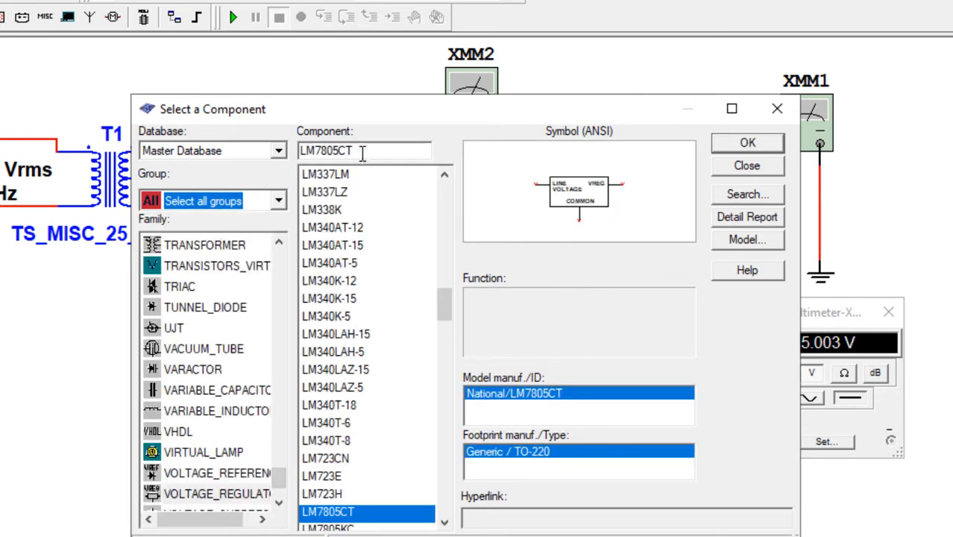
Find the LM7809CT regulator and place it in the gap between capacitor C1 and multimeter XMM1.
click(342, 149)
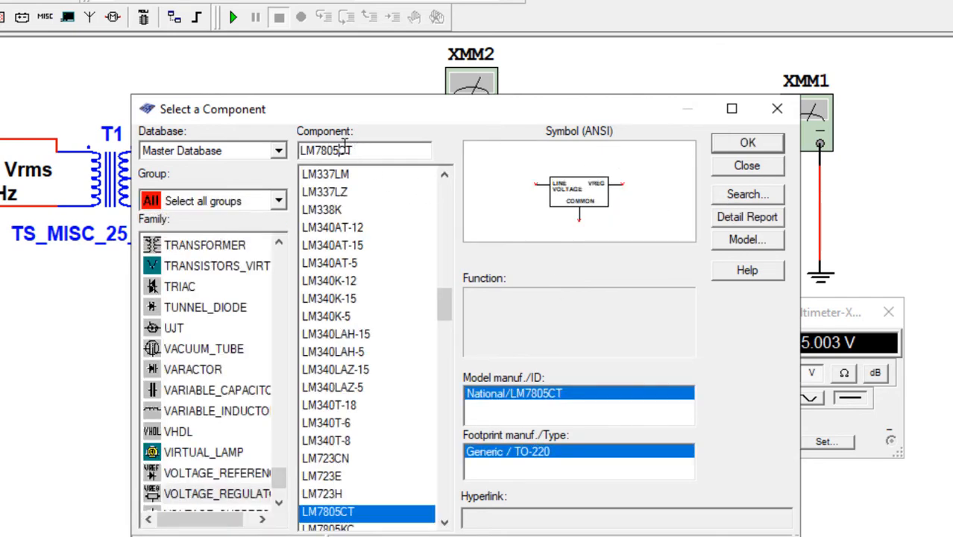
key(BackSpace)
key(BackSpace)
key(BackSpace)
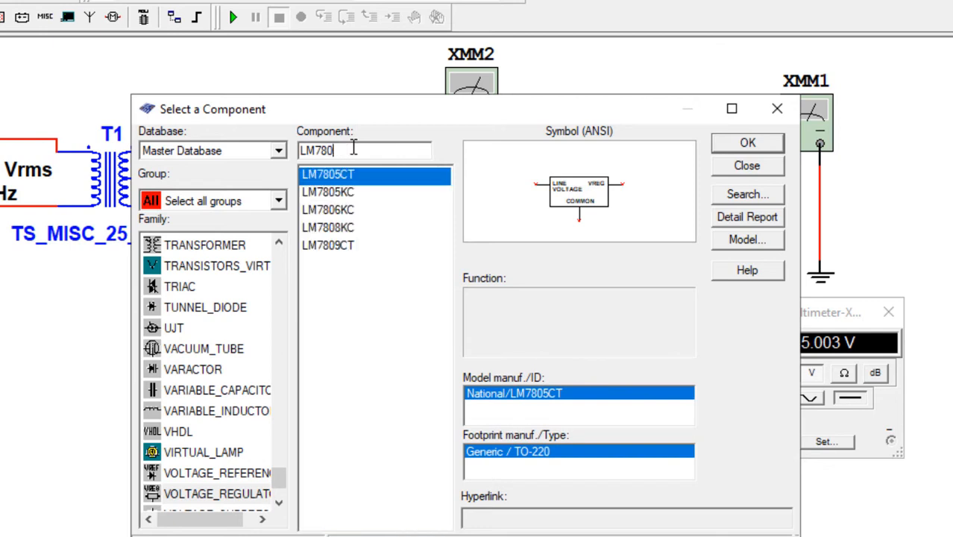
text(9)
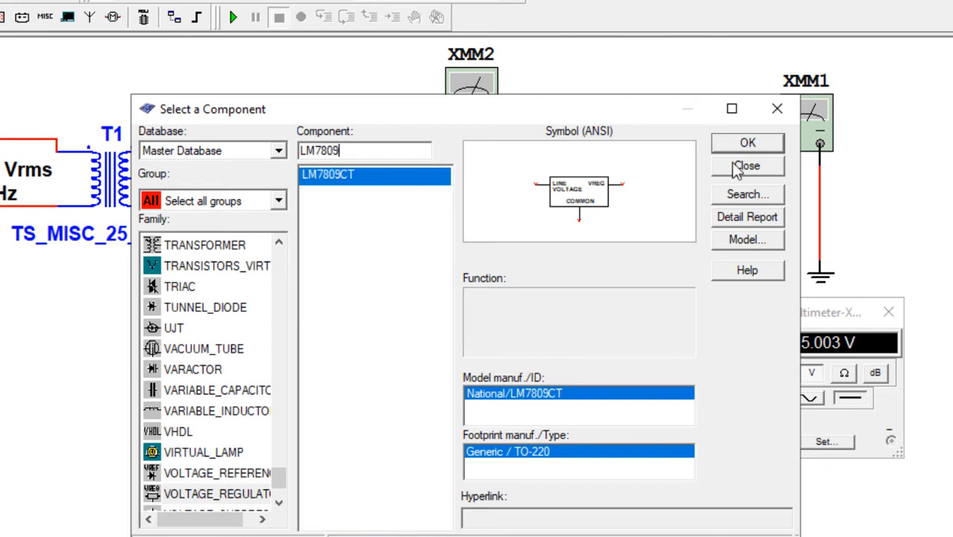
click(747, 142)
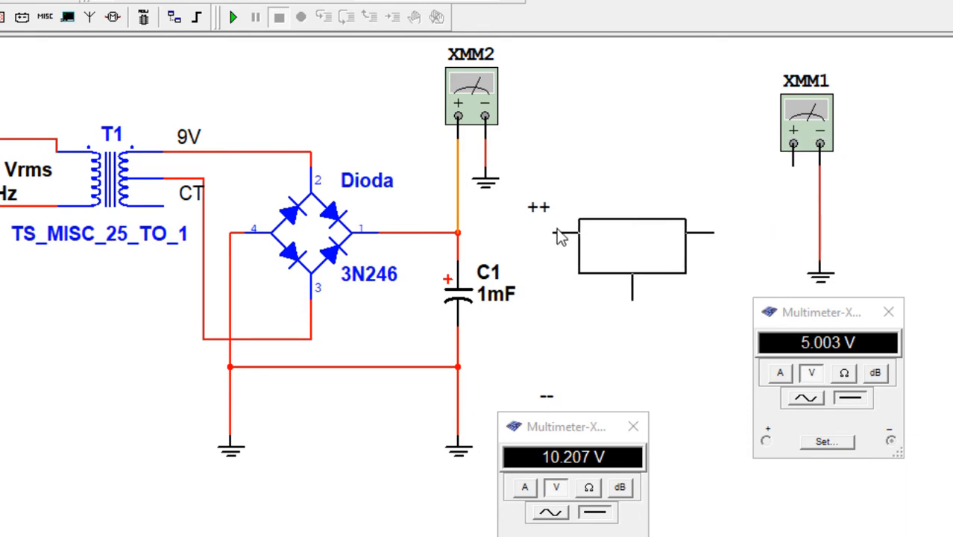
click(556, 237)
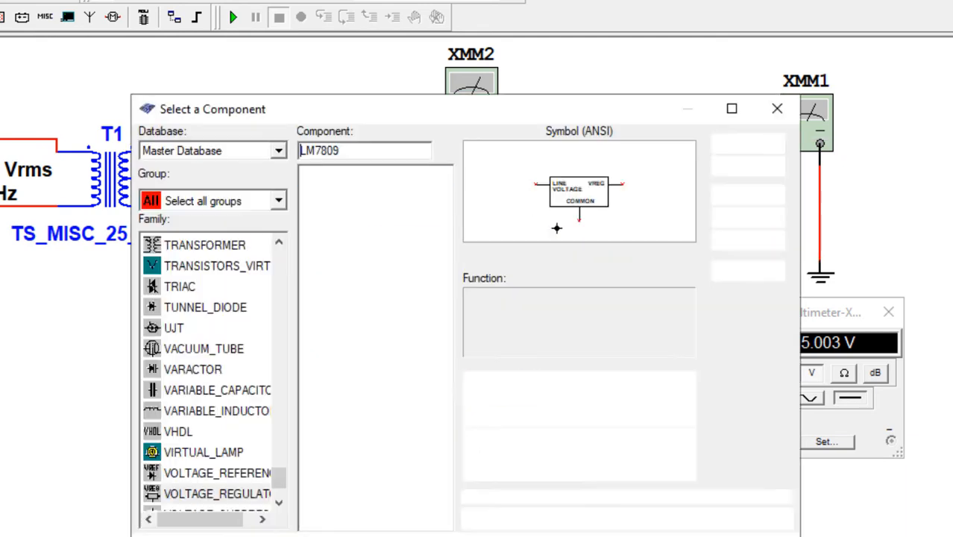
click(777, 109)
Wire the LM7809CT's LINE VOLTAGE pin to C1's positive node and its COMMON pin to C1's negative node.
click(546, 233)
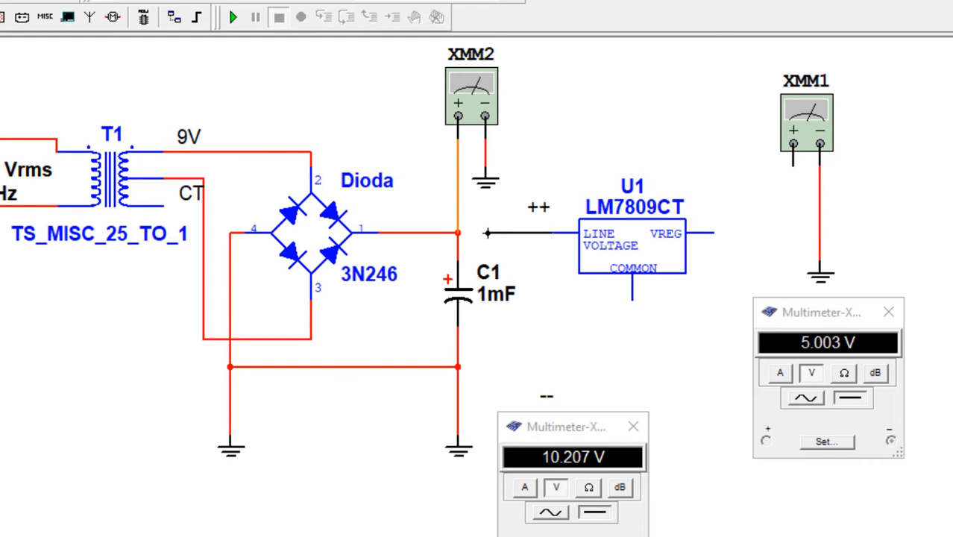
click(457, 233)
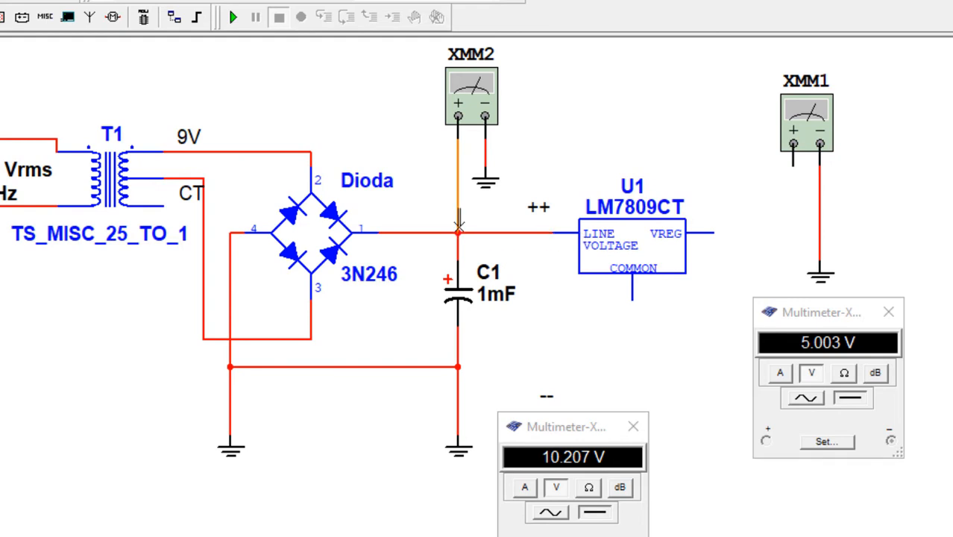
click(632, 299)
click(457, 369)
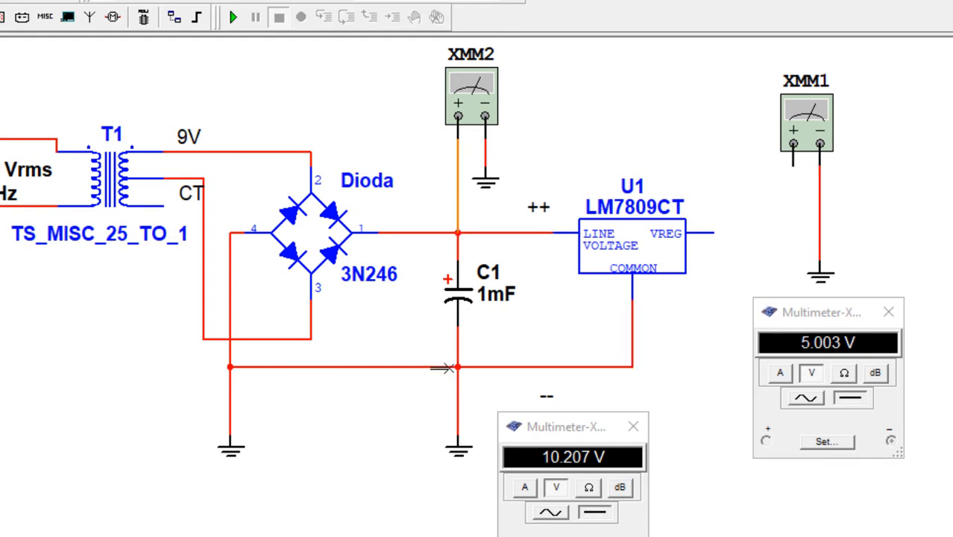
Wire the LM7809CT's VREG pin to XMM1's positive terminal and run the simulation.
click(714, 232)
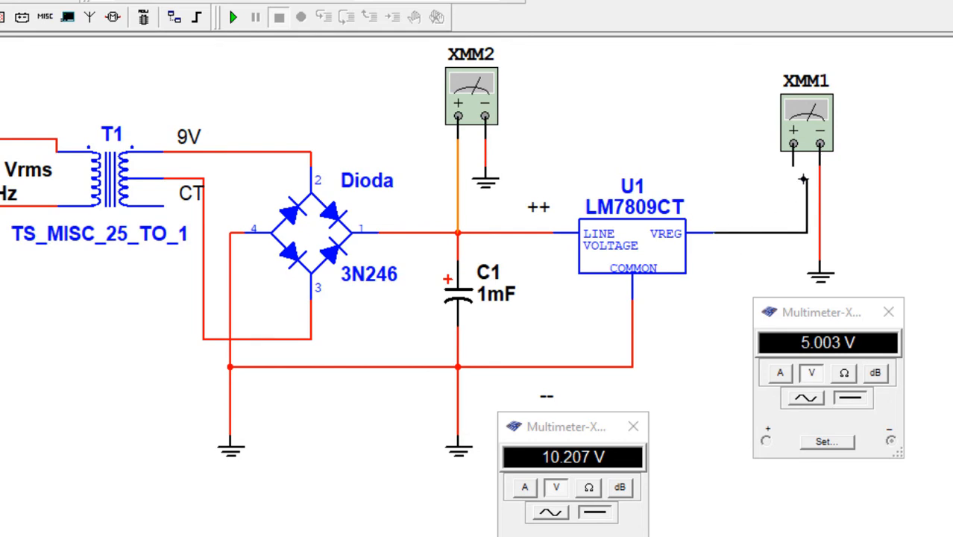
click(793, 170)
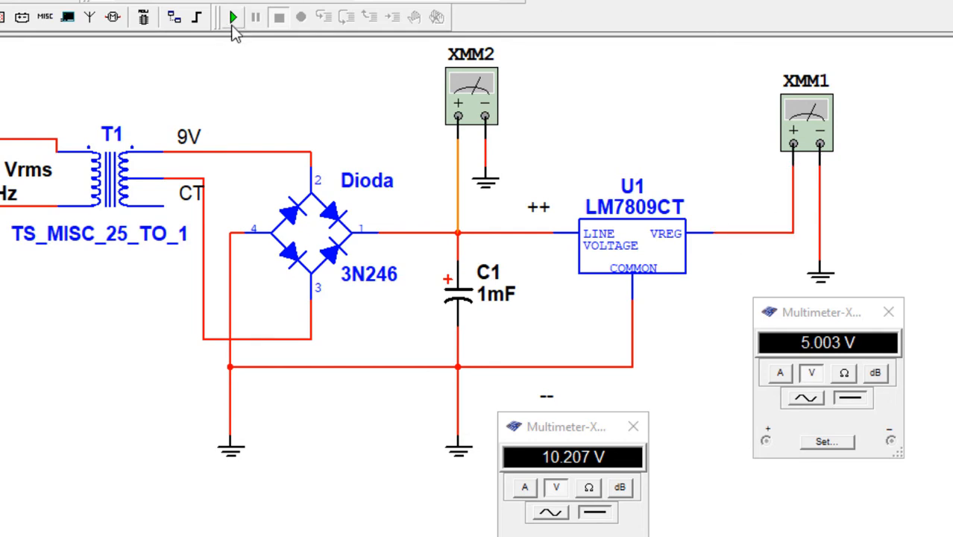
click(233, 18)
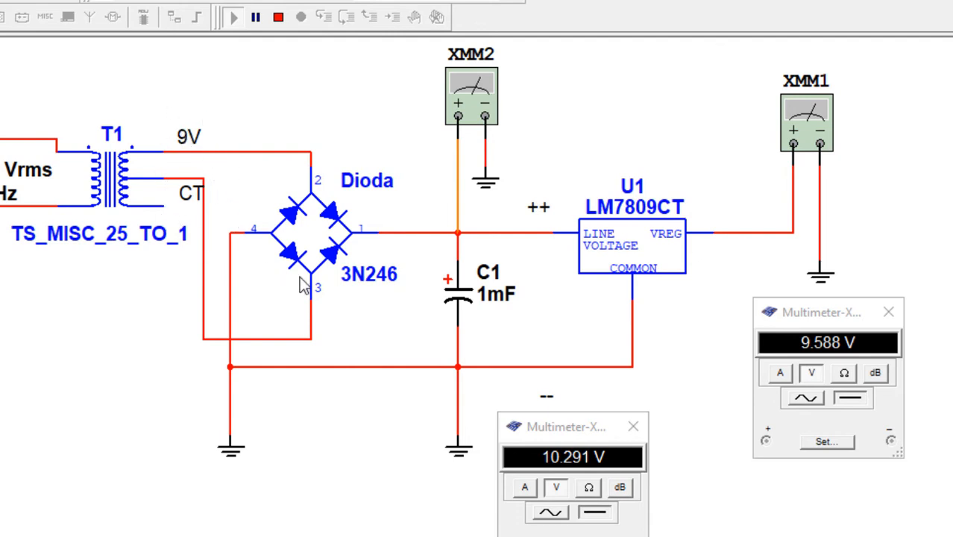
Stop the simulation and delete the LM7809CT regulator from the circuit.
click(277, 20)
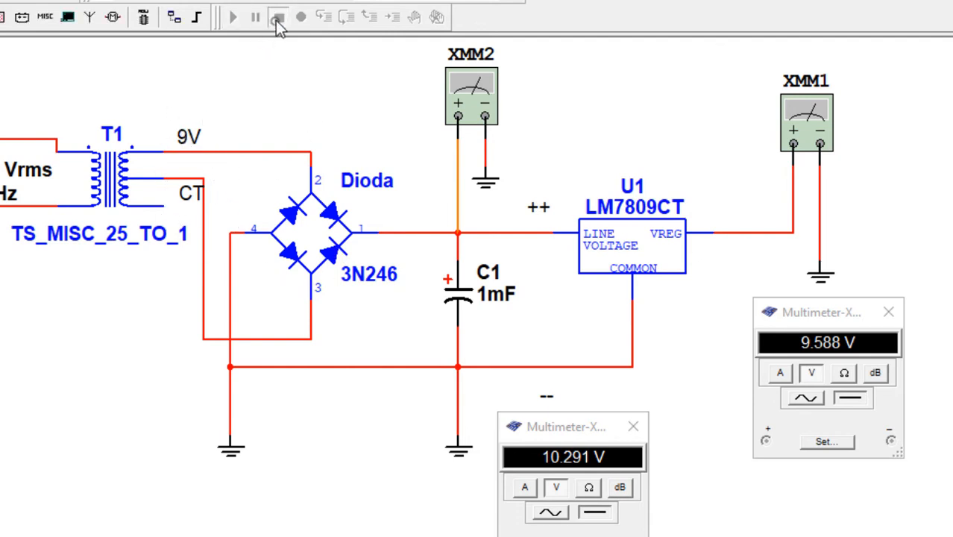
click(626, 233)
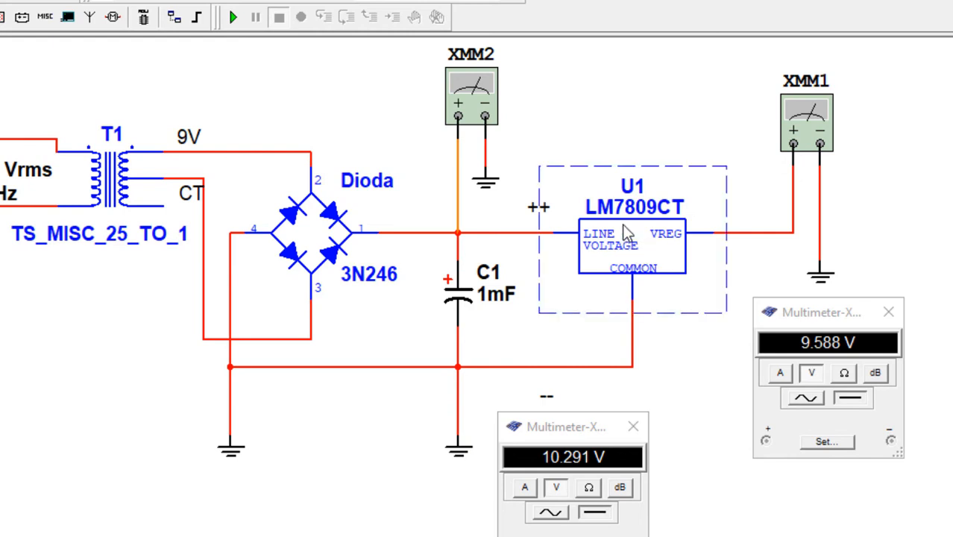
key(Delete)
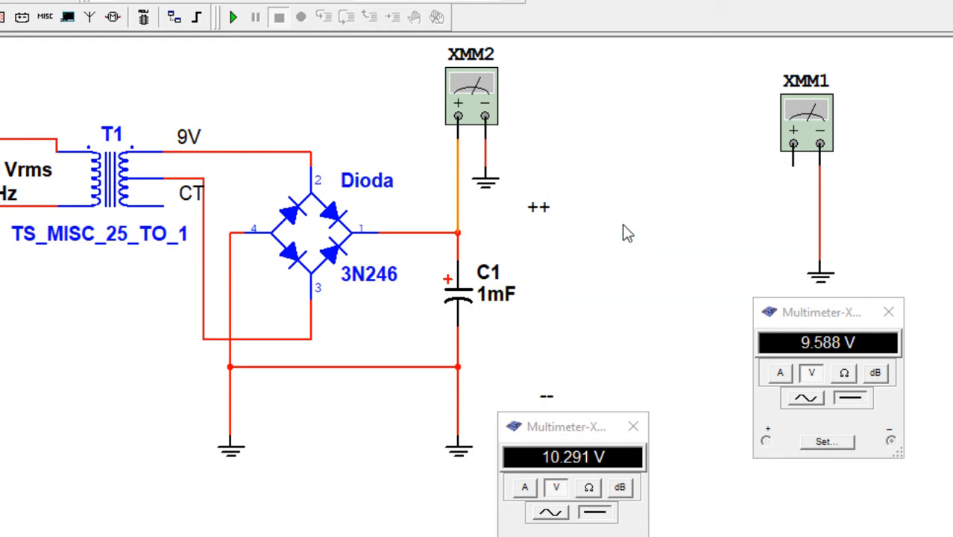
Find the LM7812CT regulator and place it between capacitor C1 and multimeter XMM1.
key(ctrl+w)
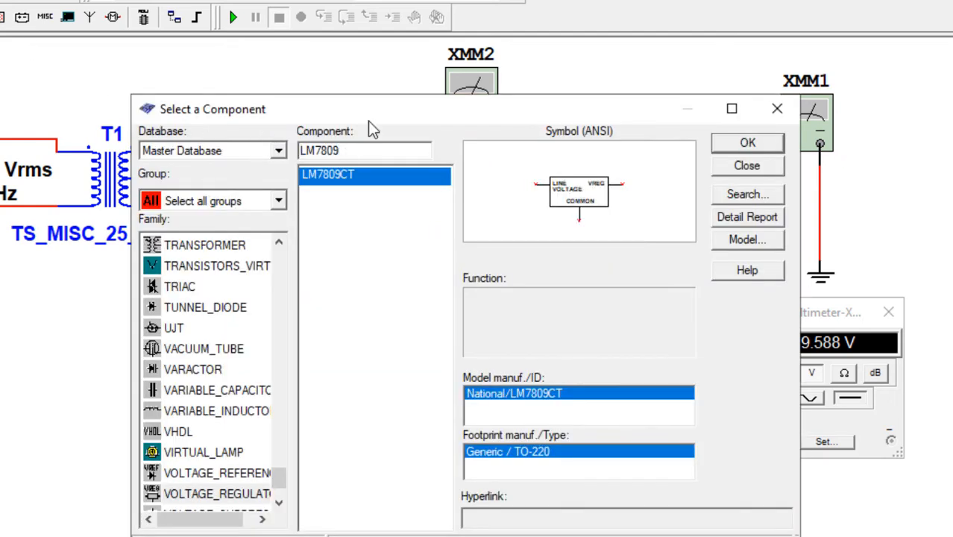
key(BackSpace)
key(BackSpace)
text(12)
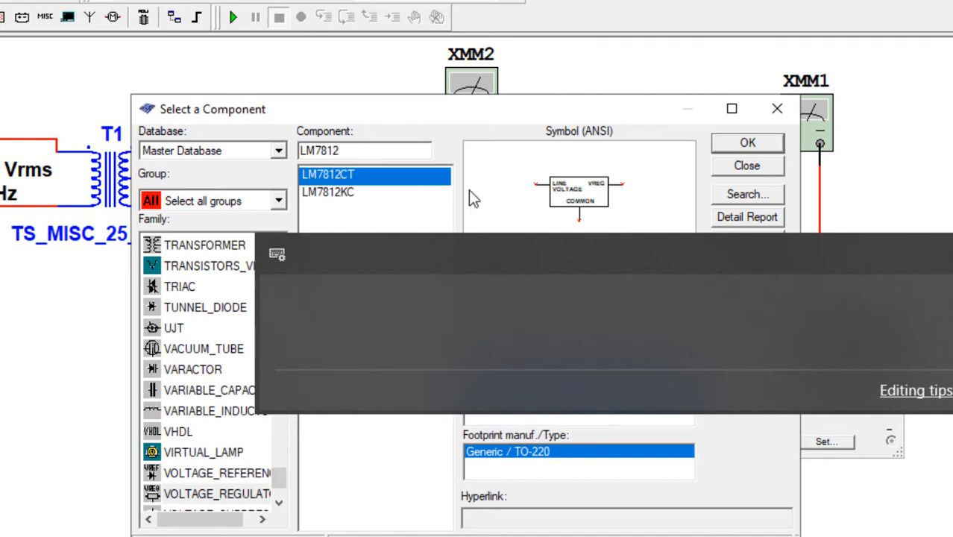
click(744, 141)
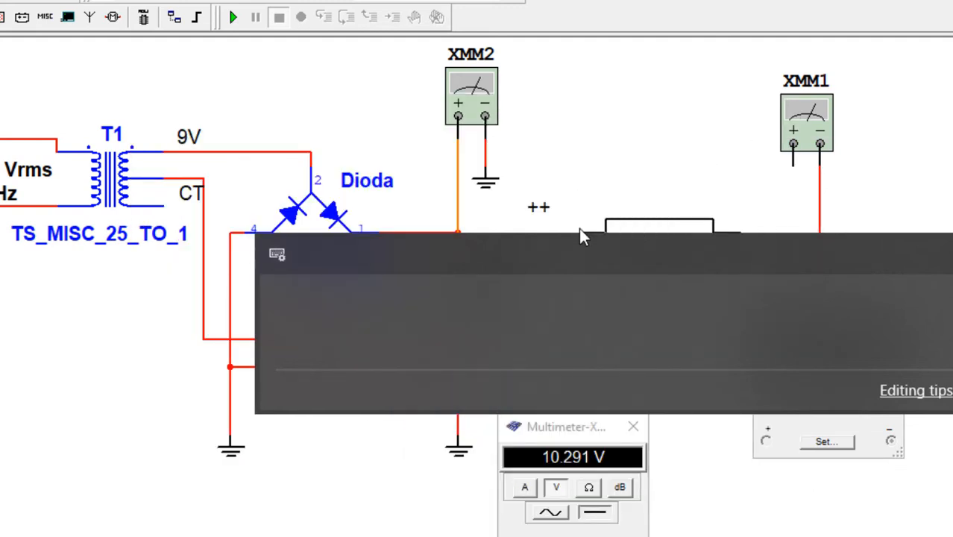
click(581, 237)
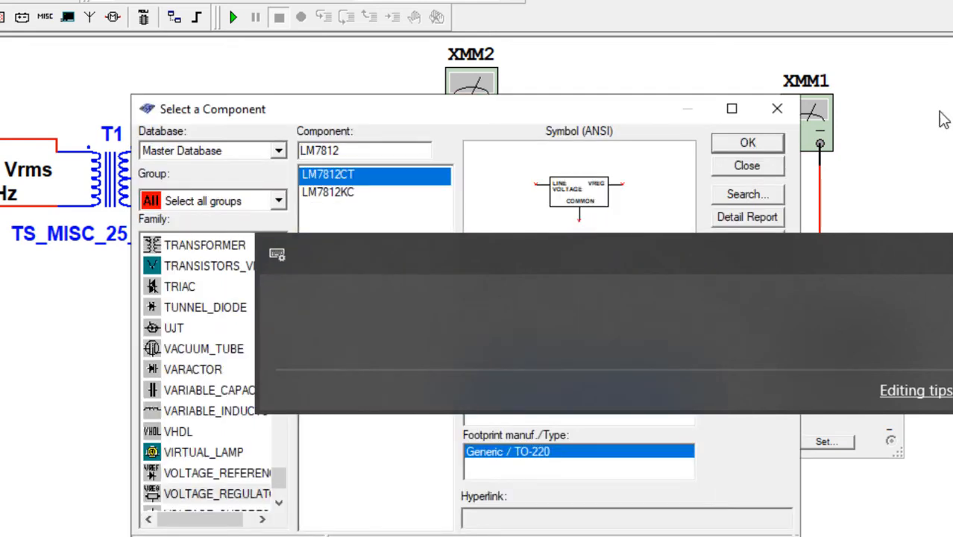
click(772, 167)
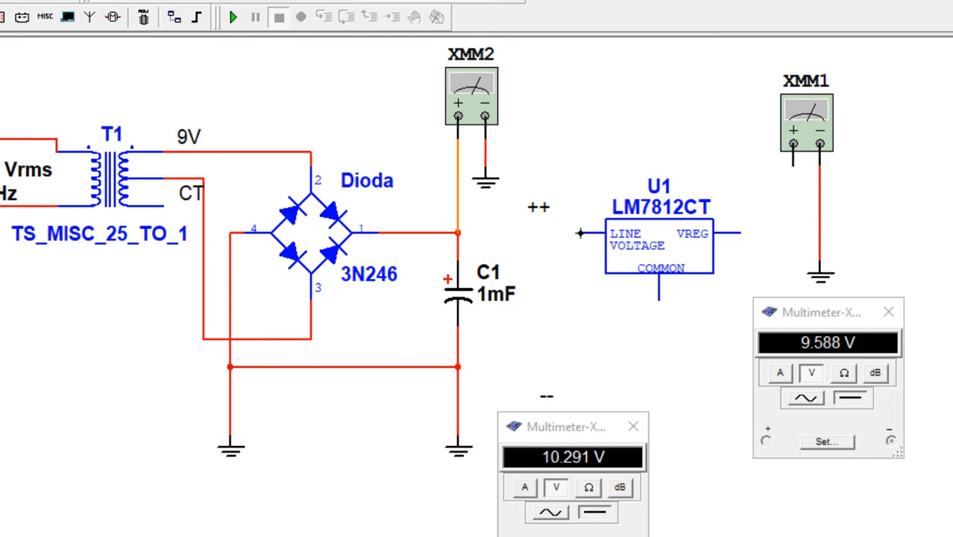
Wire the LM7812CT's LINE VOLTAGE pin to C1's positive node and its COMMON pin to C1's negative node.
click(579, 232)
click(387, 228)
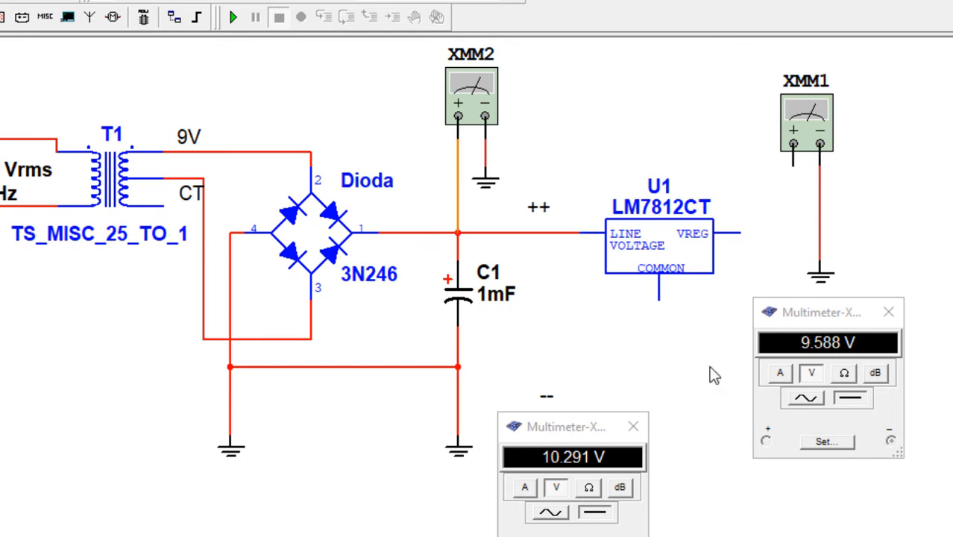
click(658, 298)
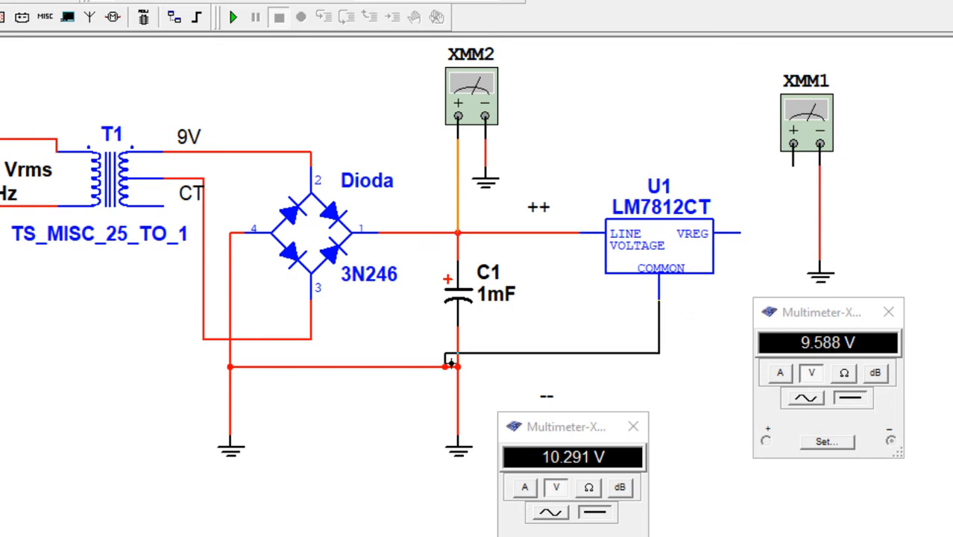
click(458, 366)
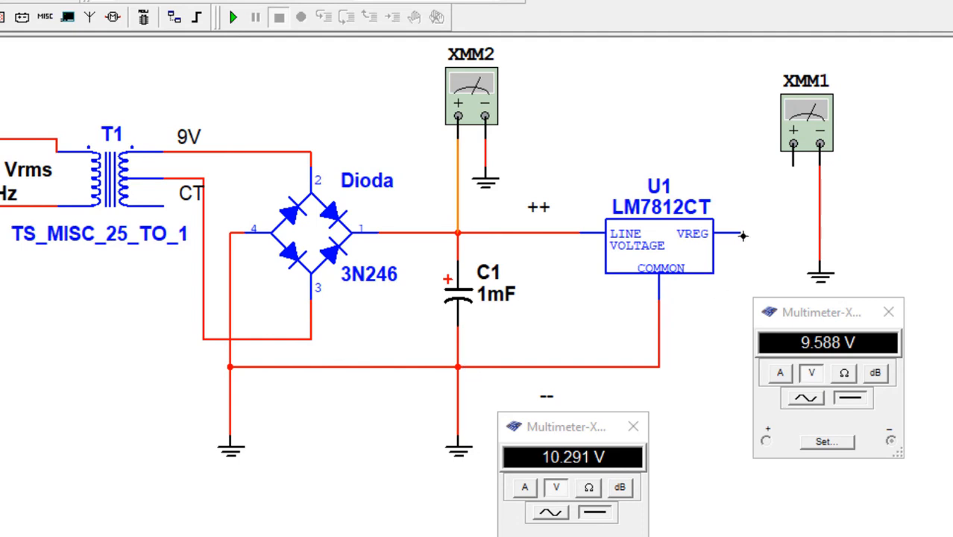
Wire the LM7812CT's VREG pin to XMM1's positive terminal and run the simulation.
click(740, 233)
click(792, 144)
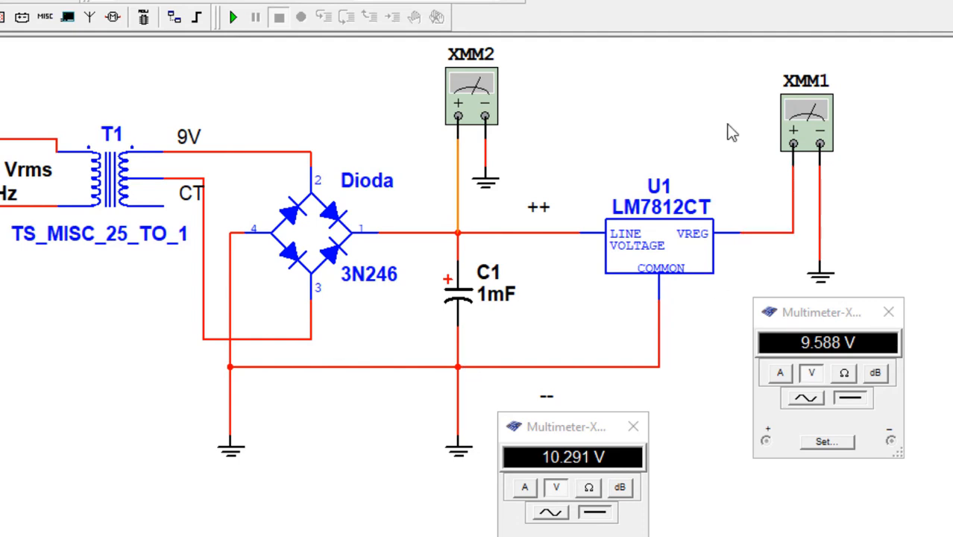
click(234, 18)
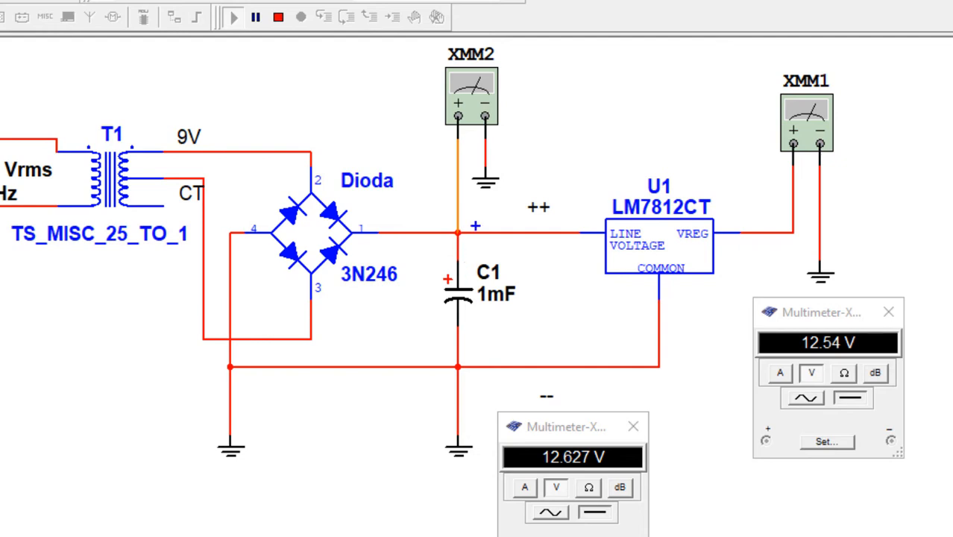
Handwrite underlined "10V" above the regulator's input line and "10V" above its output line as screen annotations.
mouse_move(527, 142)
mouse_down()
mouse_move(528, 163)
mouse_move(539, 146)
mouse_move(571, 137)
mouse_up()
mouse_move(563, 156)
mouse_down()
mouse_move(543, 174)
mouse_move(564, 167)
mouse_up()
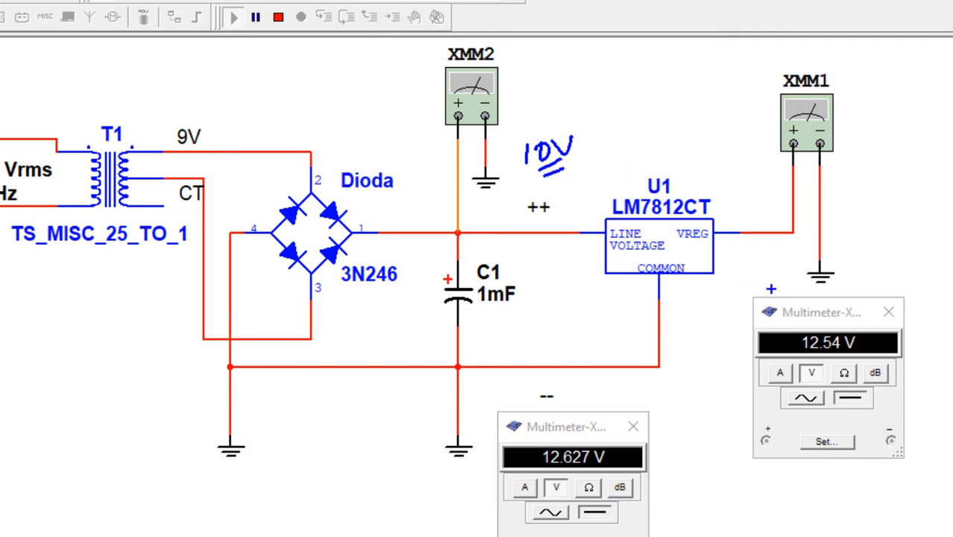
drag(740, 201, 738, 224)
drag(754, 206, 787, 199)
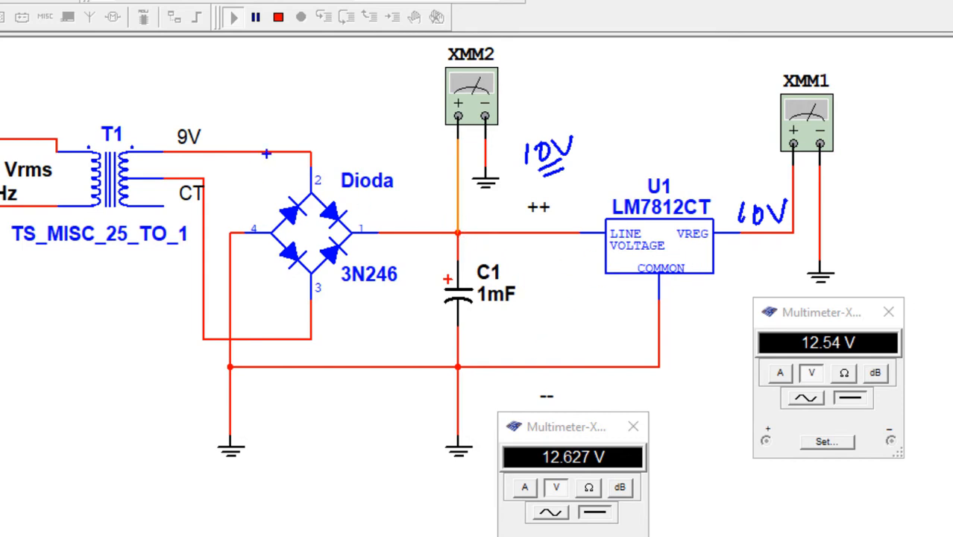
Outline the rectifier and capacitor section, circle the LM7812CT, and mark the input-to-output path with an arrow, then clear the annotations.
mouse_move(257, 136)
mouse_down()
mouse_move(284, 400)
mouse_move(453, 157)
mouse_move(550, 221)
mouse_move(556, 382)
mouse_move(287, 395)
mouse_up()
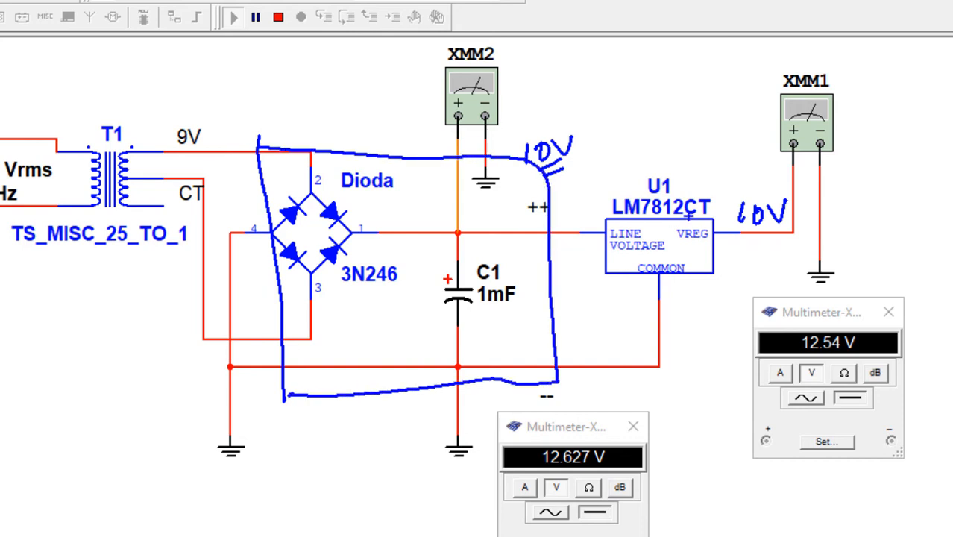
mouse_move(718, 171)
mouse_down()
mouse_move(561, 238)
mouse_move(812, 253)
mouse_move(662, 149)
mouse_move(617, 161)
mouse_up()
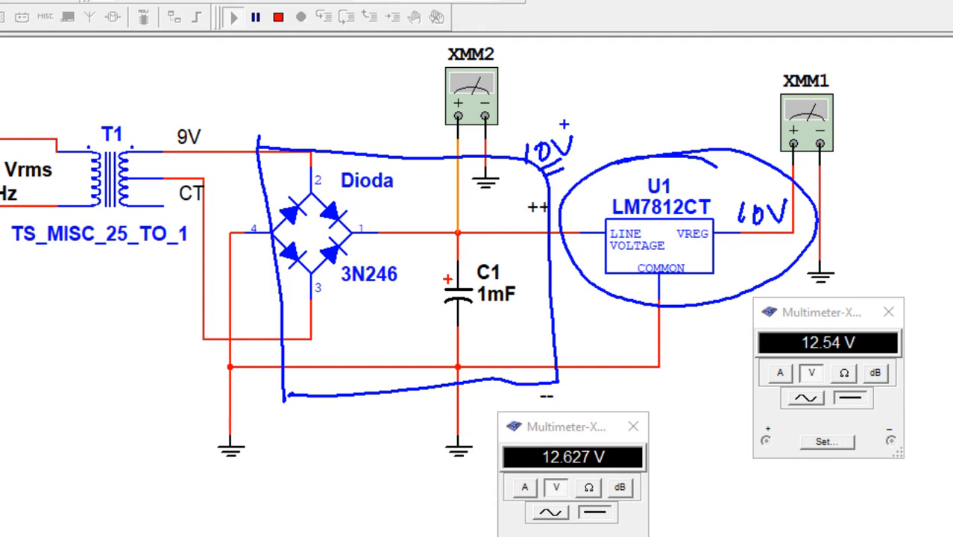
mouse_move(552, 123)
mouse_down()
mouse_move(515, 136)
mouse_move(594, 153)
mouse_move(571, 146)
mouse_move(752, 138)
mouse_move(739, 171)
mouse_move(775, 166)
mouse_up()
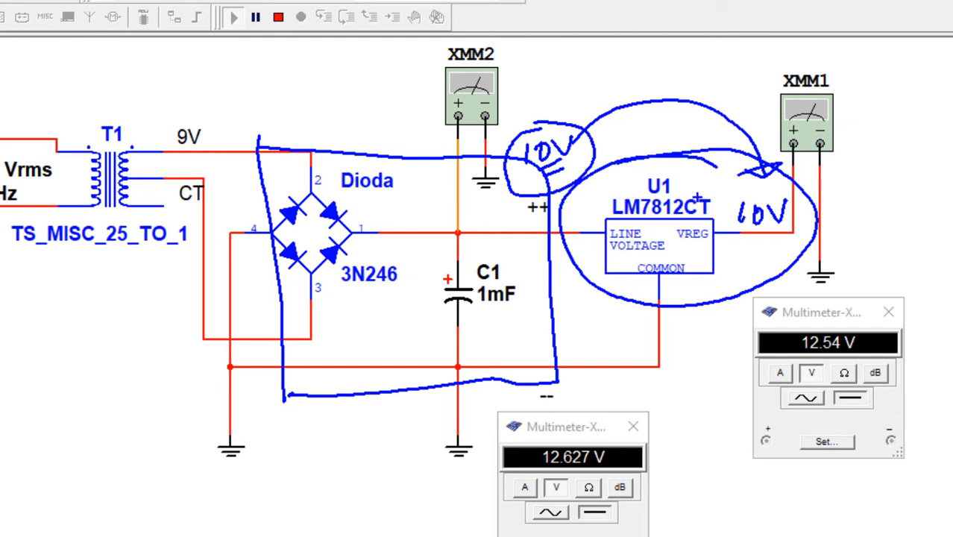
mouse_move(696, 196)
mouse_down()
mouse_move(670, 187)
mouse_move(704, 218)
mouse_move(710, 188)
mouse_up()
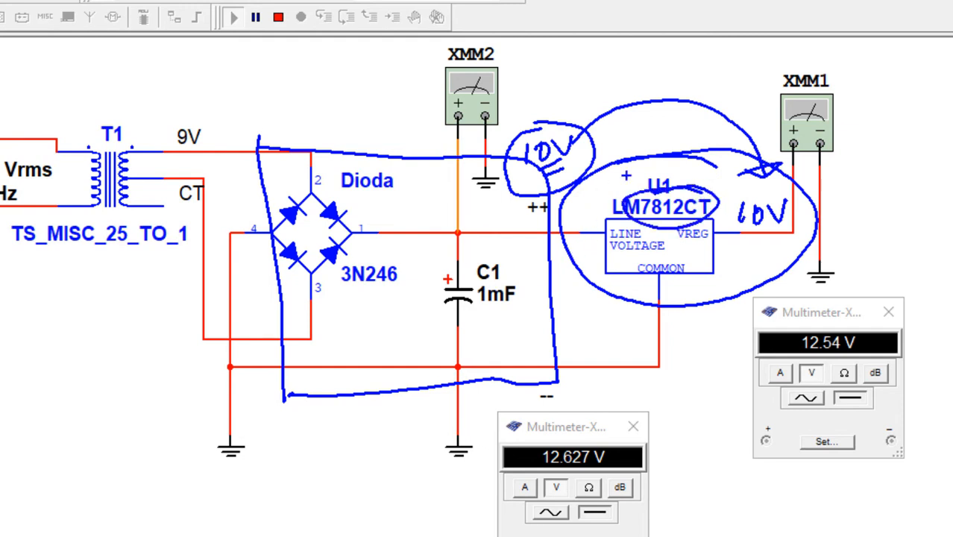
mouse_move(685, 294)
mouse_down()
mouse_move(704, 349)
mouse_move(697, 298)
mouse_up()
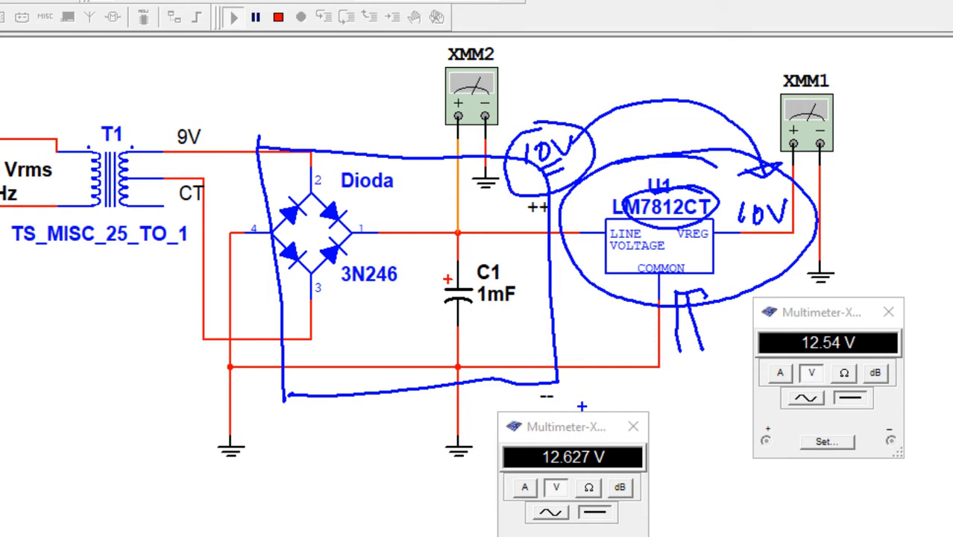
key(Escape)
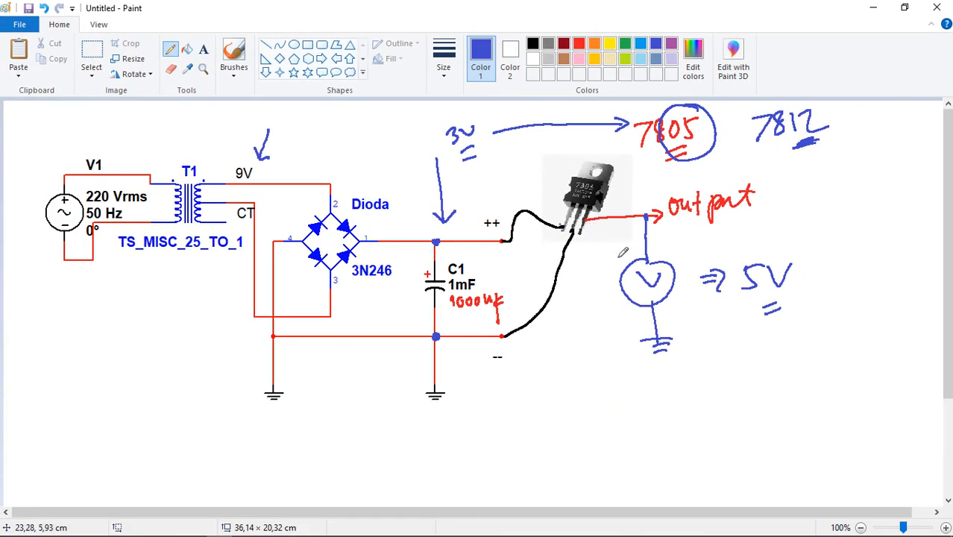
In Paint, delete the handwritten 3V, 7805 and 7812 notes together with the upper part of the regulator picture.
click(171, 68)
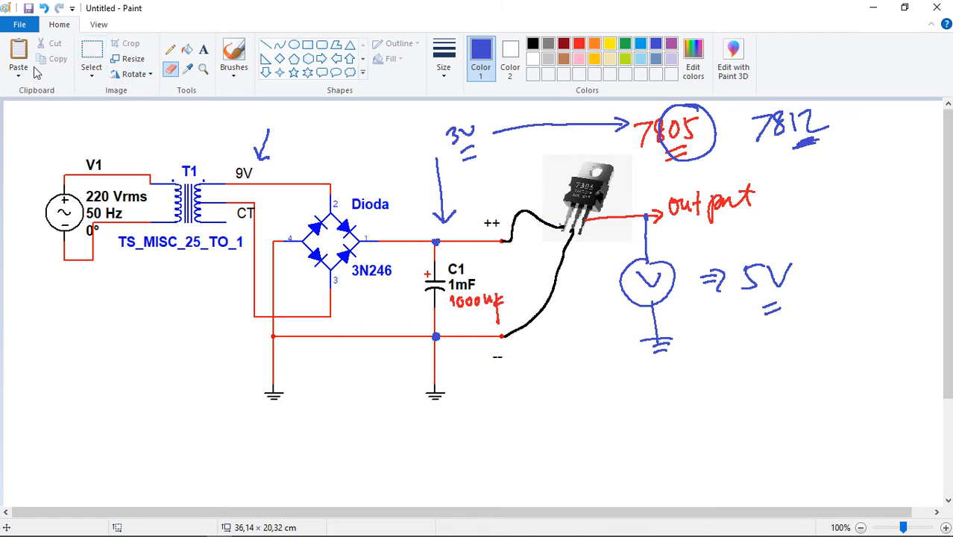
click(92, 56)
mouse_move(430, 114)
mouse_down()
mouse_move(504, 144)
mouse_move(791, 154)
mouse_move(860, 205)
mouse_up()
key(Delete)
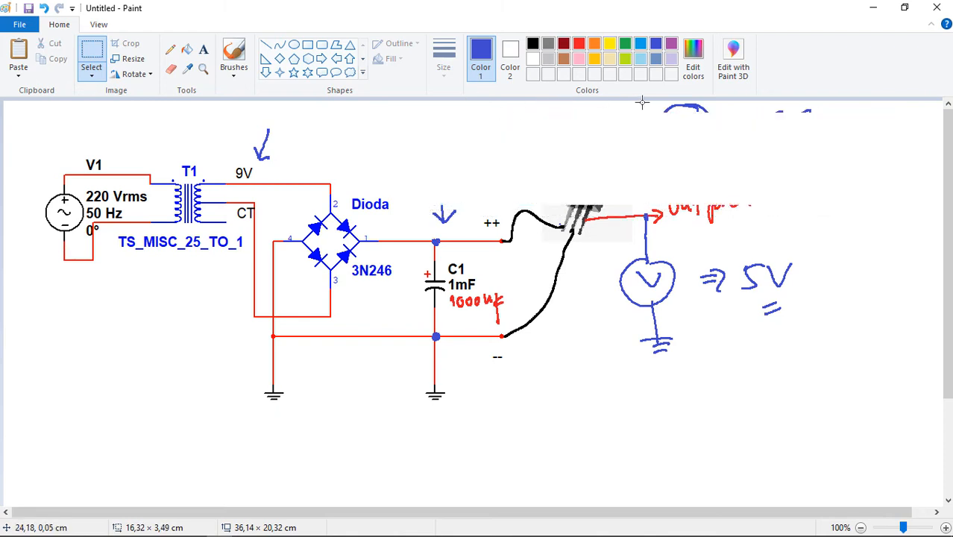
drag(641, 102, 836, 137)
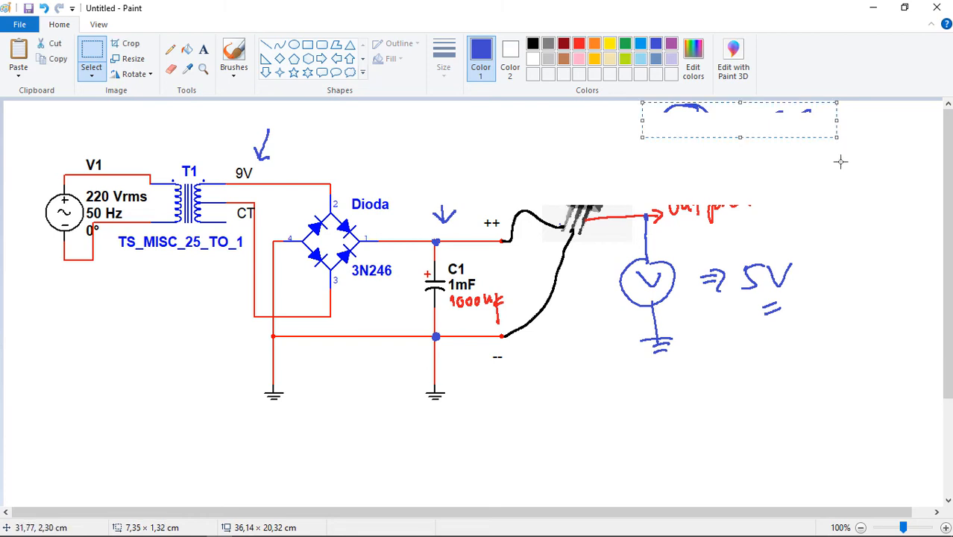
key(Delete)
Delete the remaining regulator picture, the voltmeter sketch with its 5V note, and the black leads from the output terminals.
drag(542, 165, 813, 353)
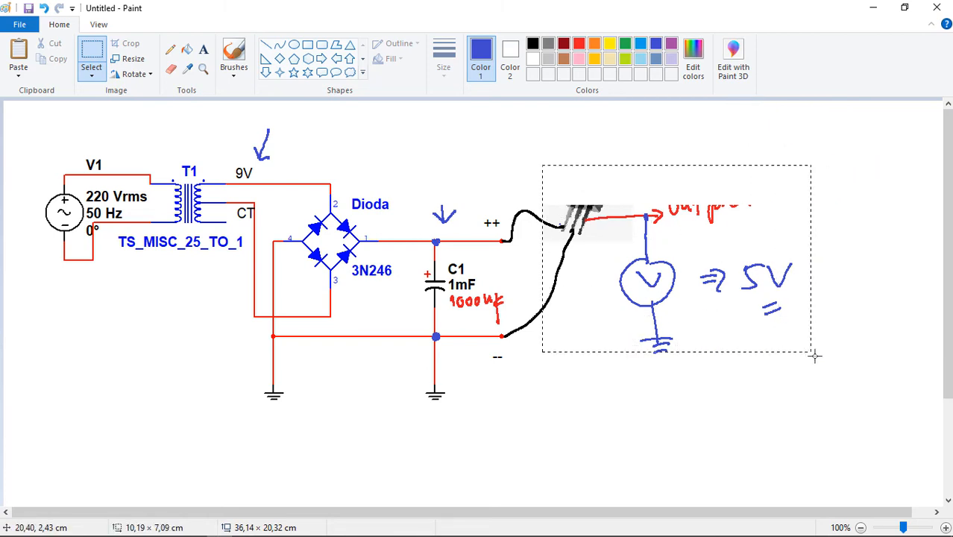
key(Delete)
drag(503, 197, 545, 237)
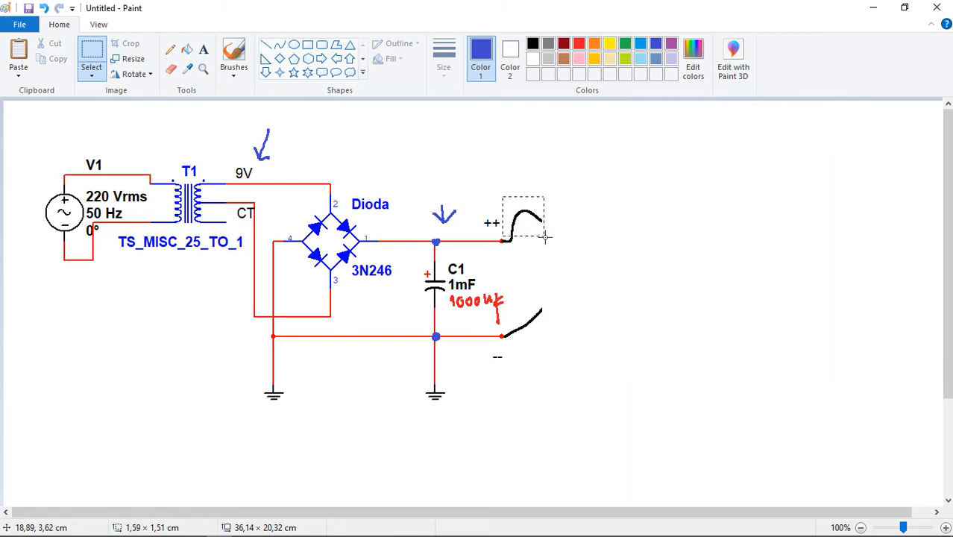
key(Delete)
mouse_move(512, 298)
mouse_down()
mouse_move(543, 336)
mouse_move(519, 340)
mouse_up()
key(Delete)
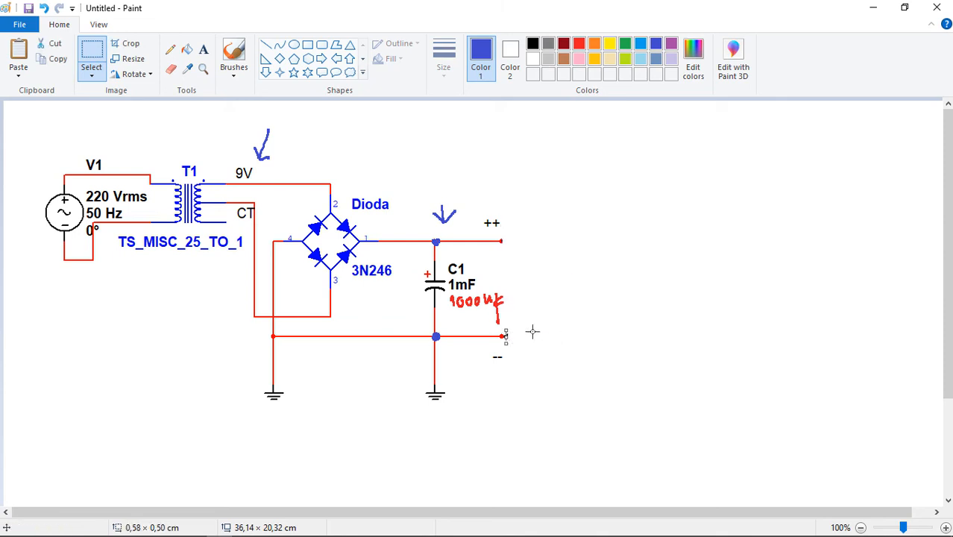
key(Delete)
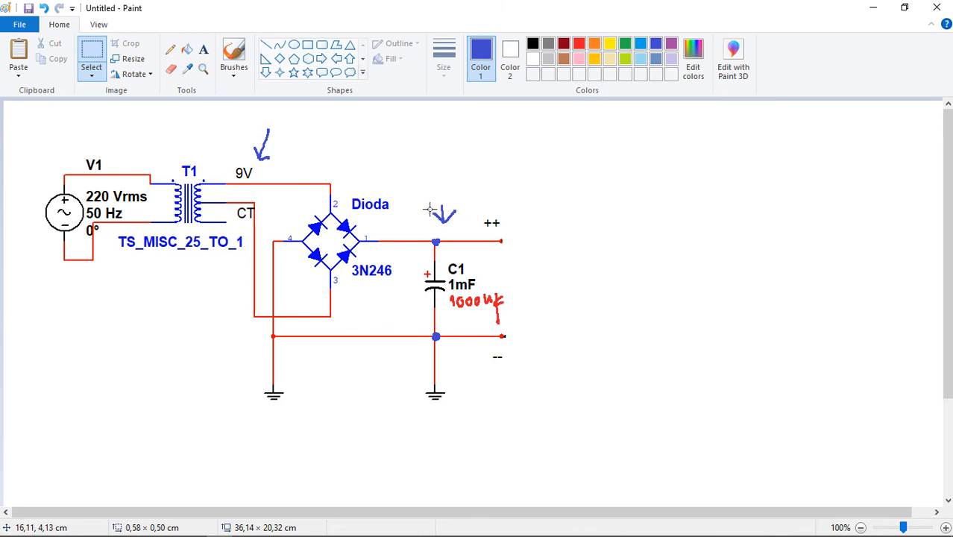
Delete the blue arrows above capacitor C1 and above the transformer's 9V label, including the leftover dot.
drag(423, 199, 459, 227)
key(Delete)
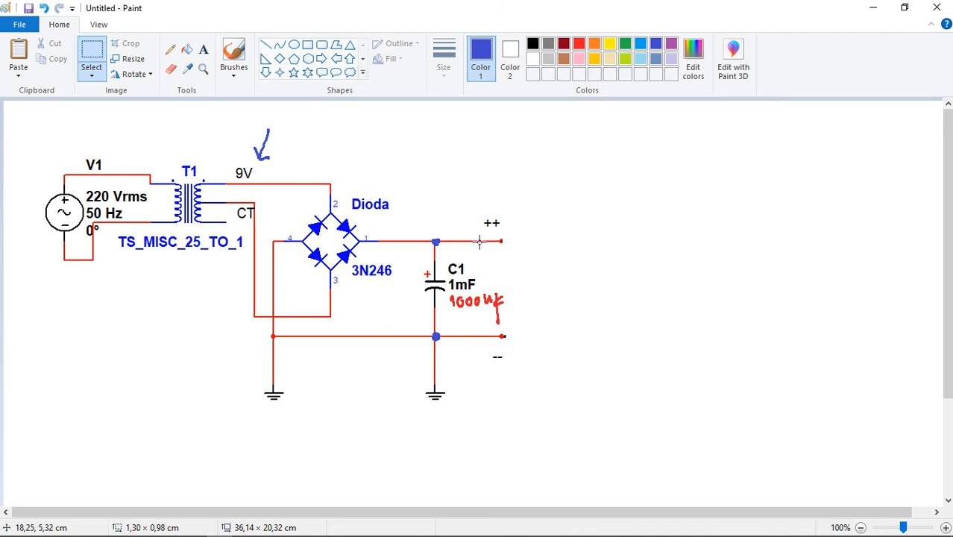
drag(238, 131, 313, 162)
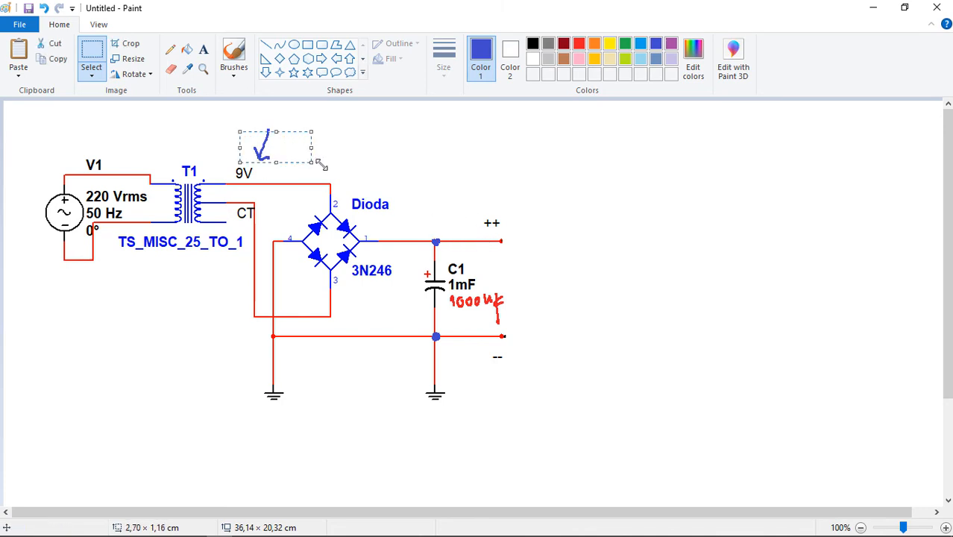
key(Delete)
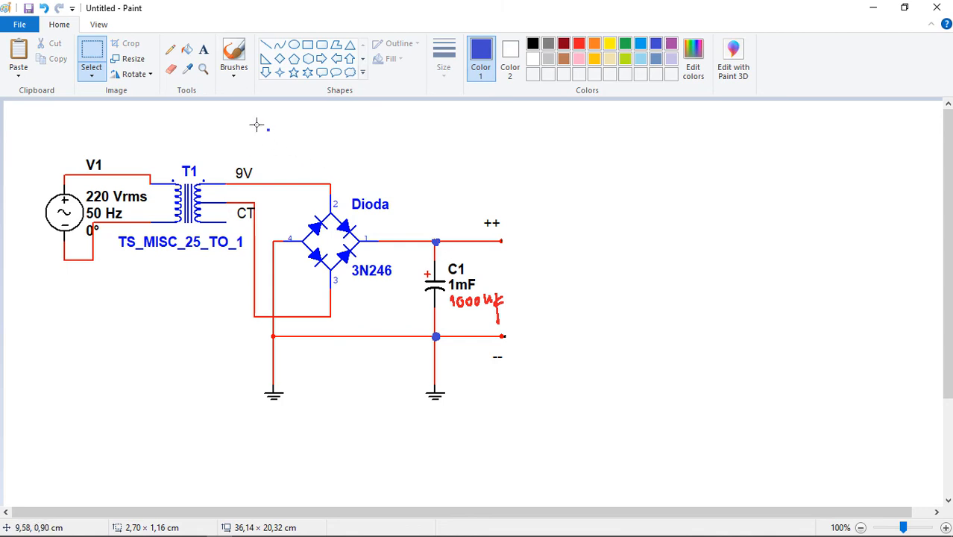
drag(256, 125, 289, 141)
key(Delete)
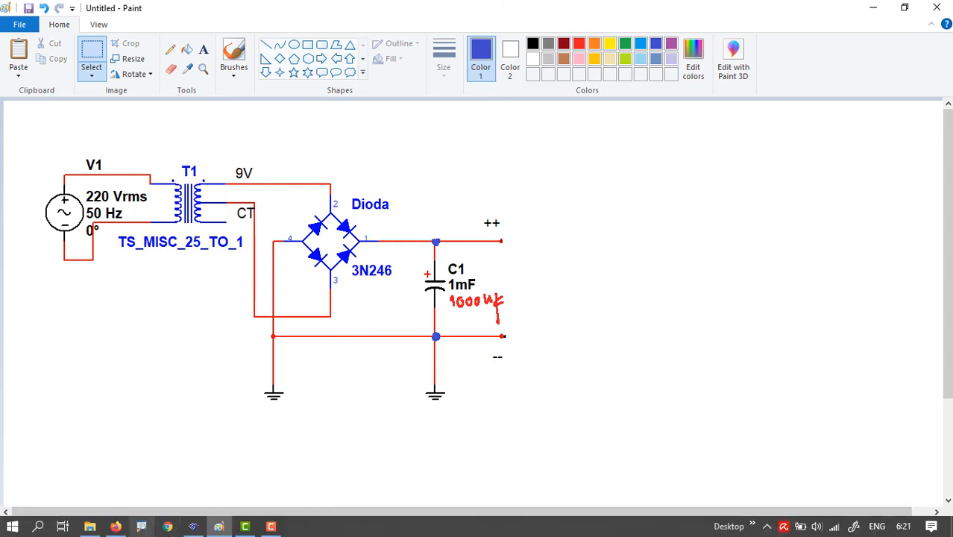
Switch to Firefox, return to the "ic 7805" image results, and view the 78XX wiring image before going back to the results.
click(117, 526)
click(306, 58)
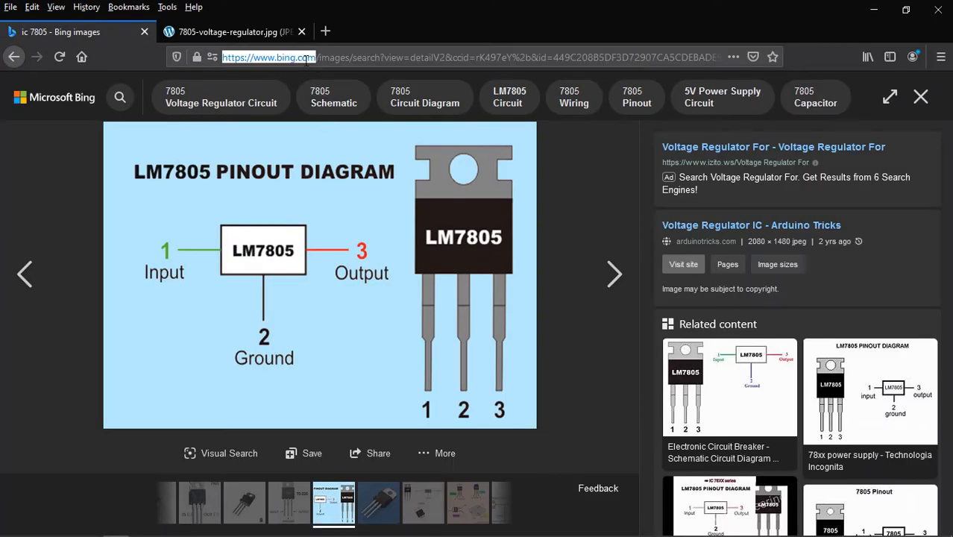
drag(306, 60, 394, 62)
key(alt+Left)
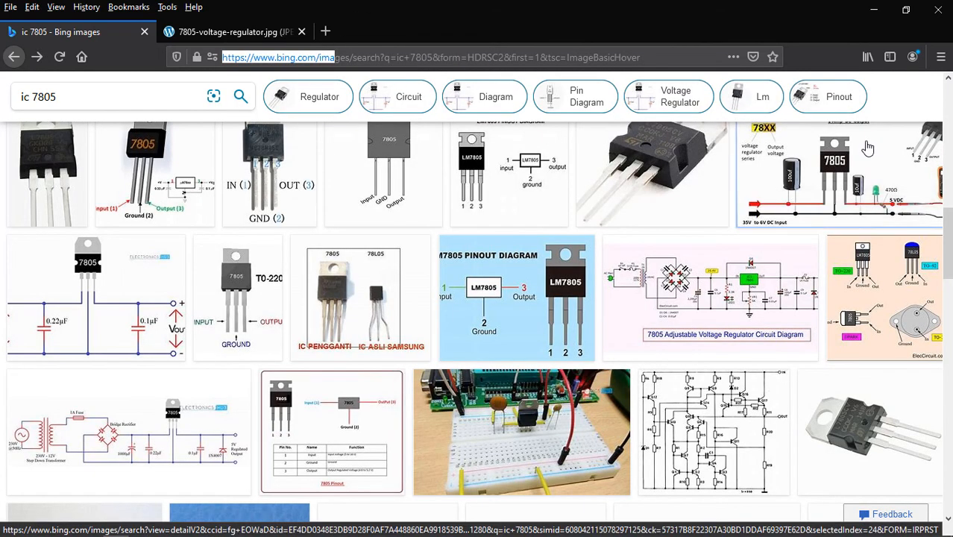
drag(866, 146, 949, 232)
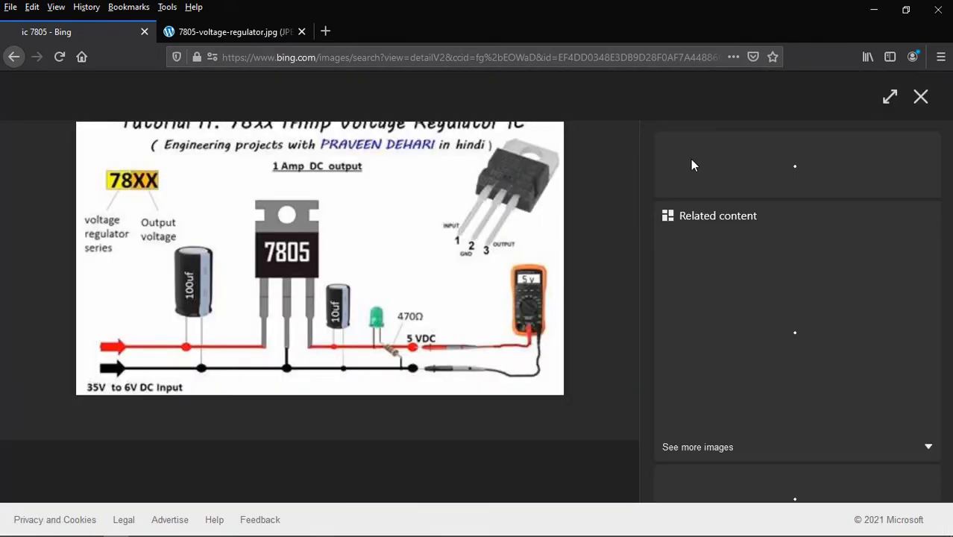
click(8, 64)
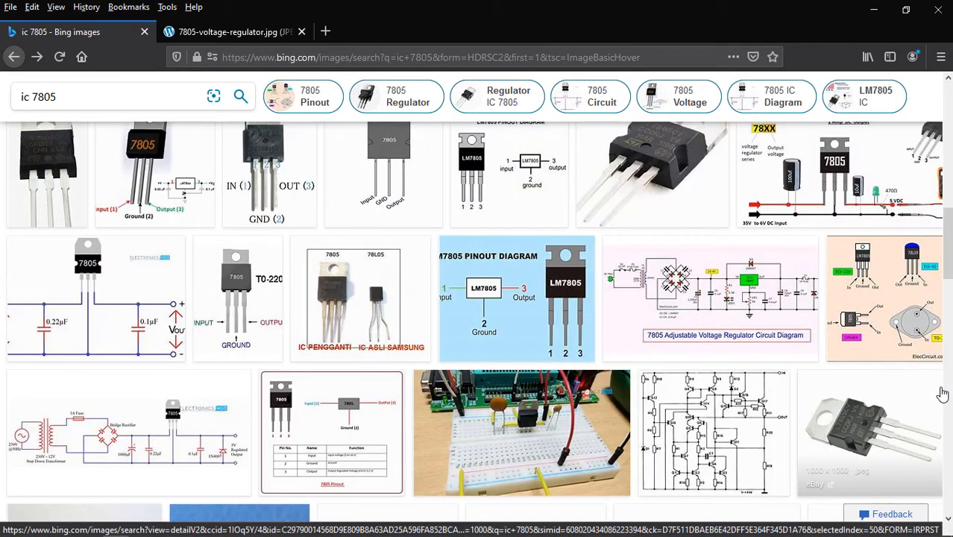
drag(945, 389, 948, 91)
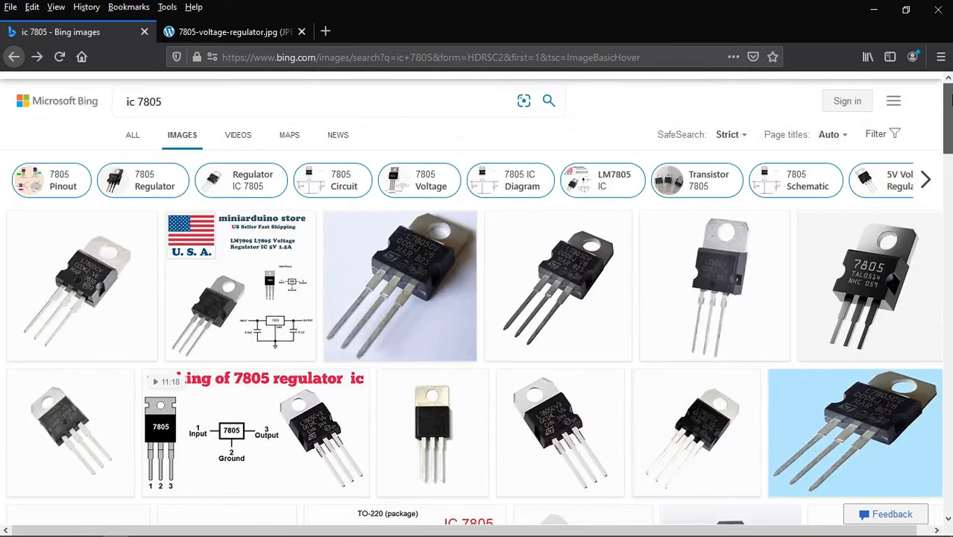
Search Bing images for "ic 7809" and look through the pictures of the regulator.
drag(427, 58, 223, 61)
click(212, 95)
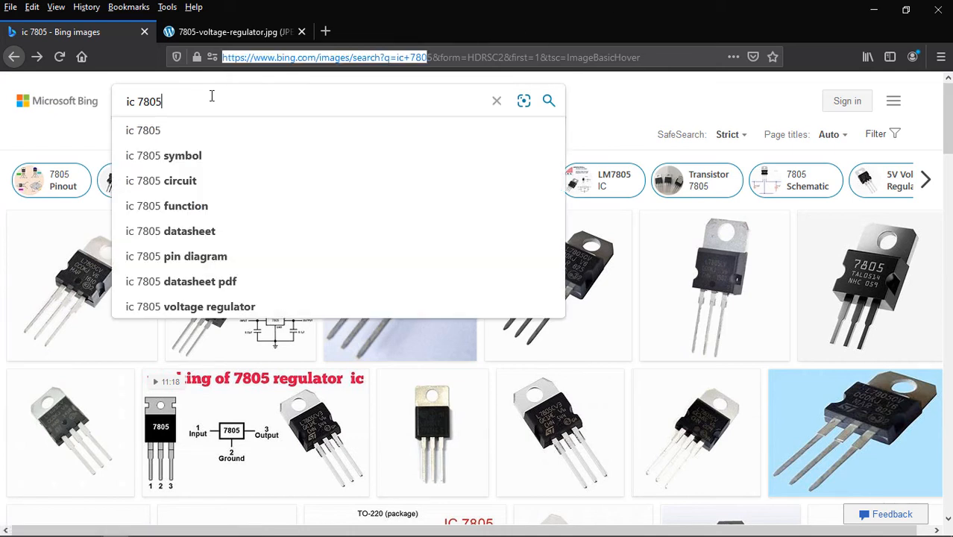
text(9)
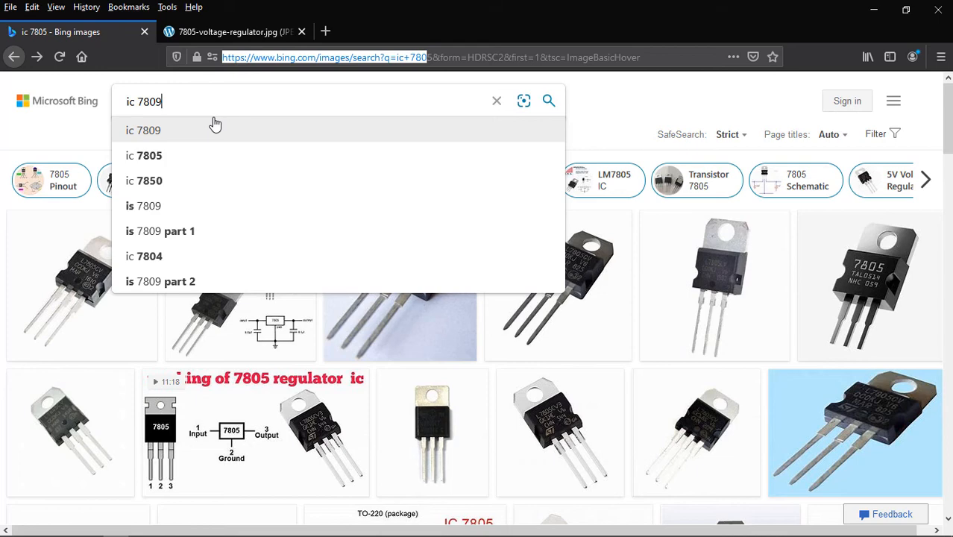
key(Return)
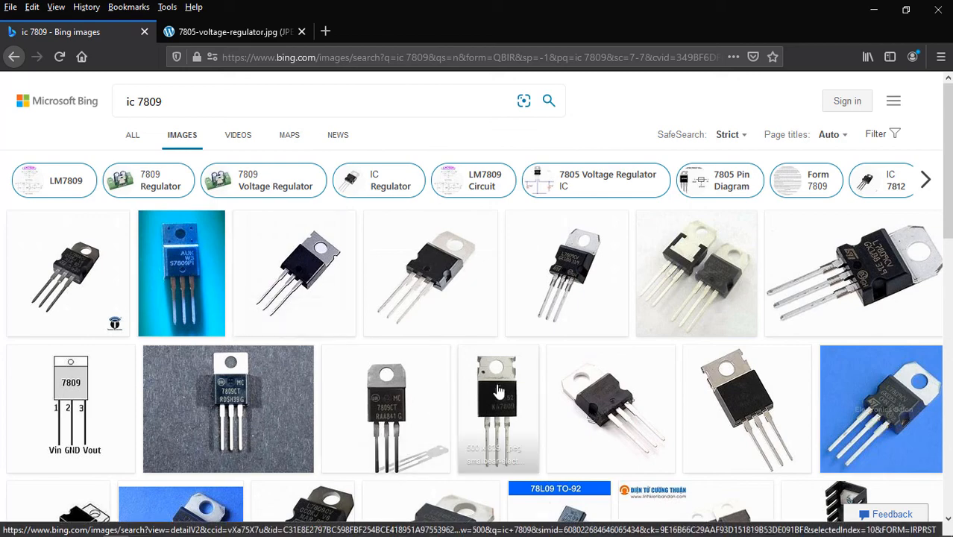
scroll(948, 153, down, 1)
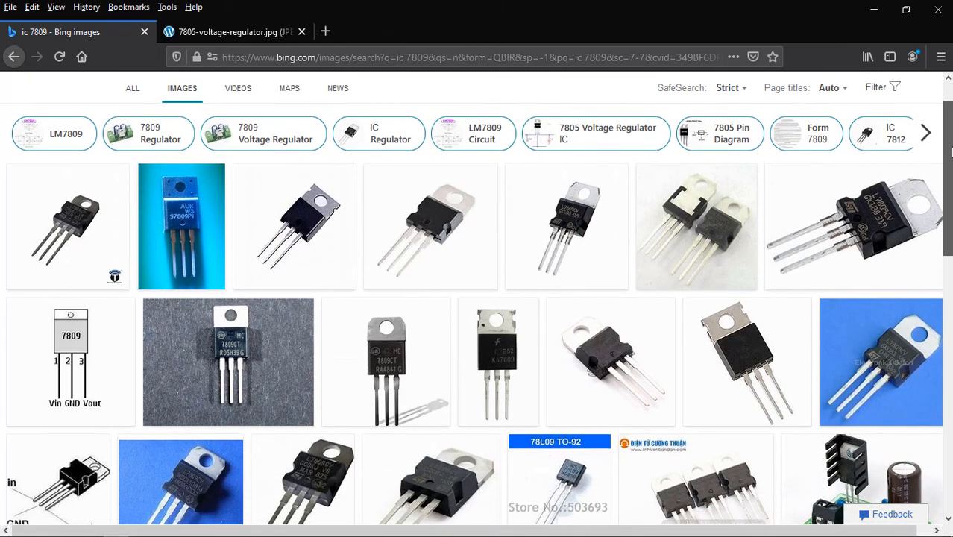
drag(949, 153, 927, 186)
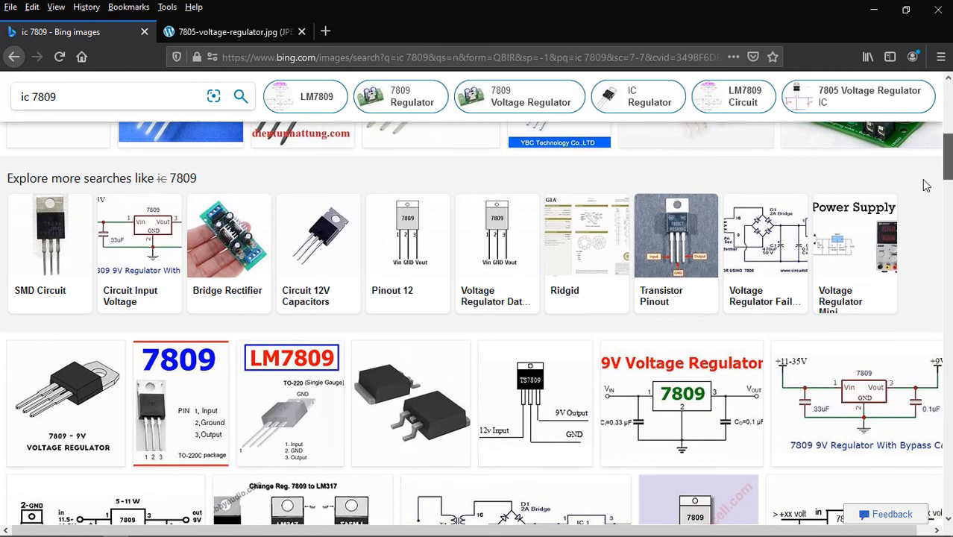
drag(924, 185, 912, 40)
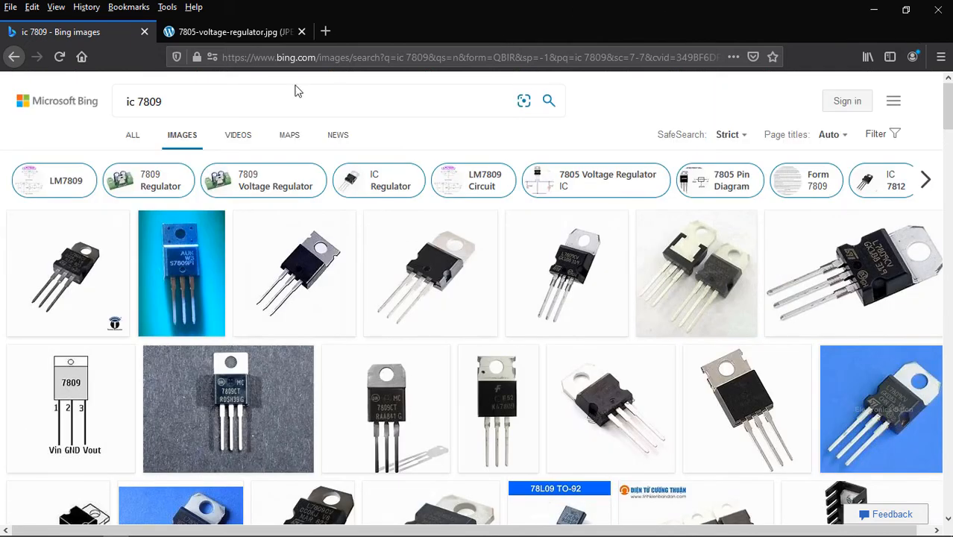
Search Bing images for "ic 7905" and close the tab holding the 7805-voltage-regulator.jpg picture.
click(166, 101)
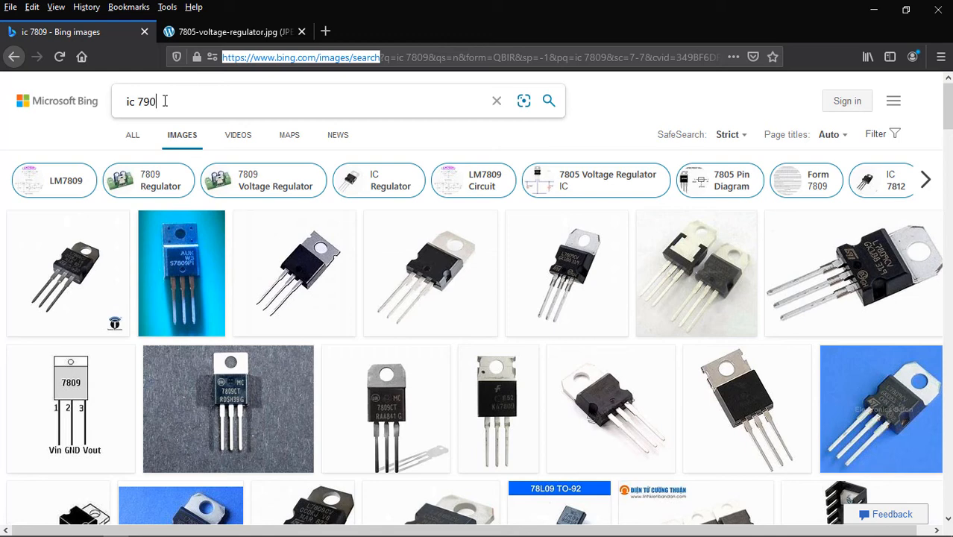
key(Return)
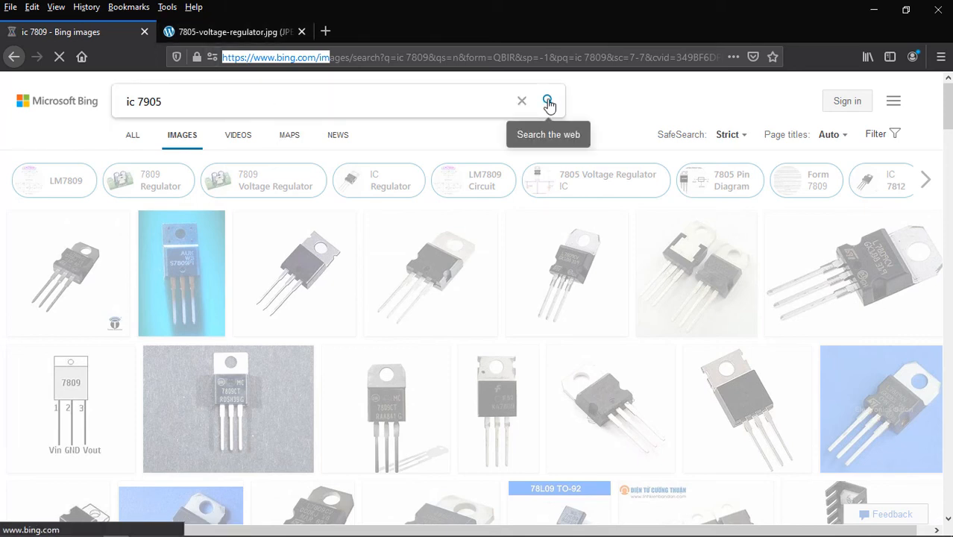
click(225, 38)
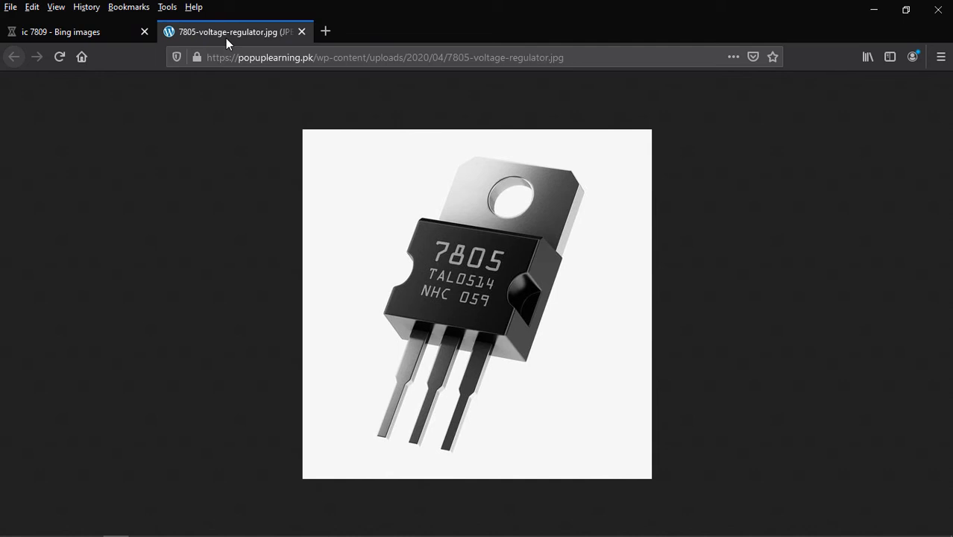
click(302, 32)
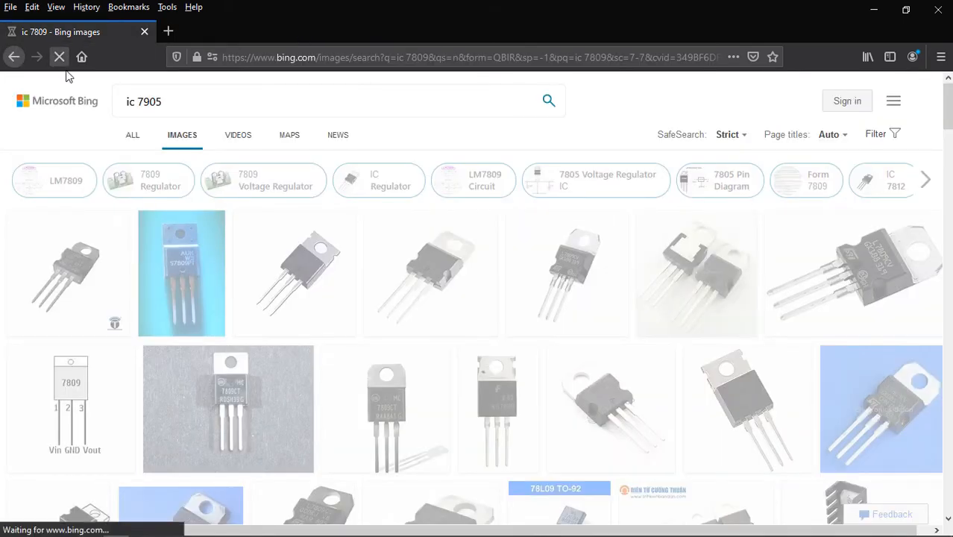
Look through the Google image results for "7905", open the TO-220 package pinout picture from munphurid.com, and copy the image.
mouse_move(116, 526)
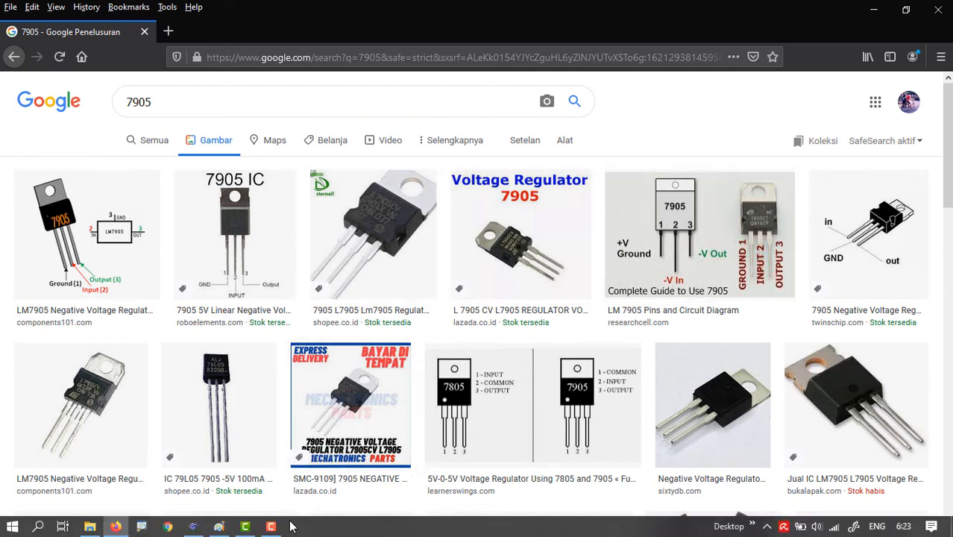
mouse_move(270, 527)
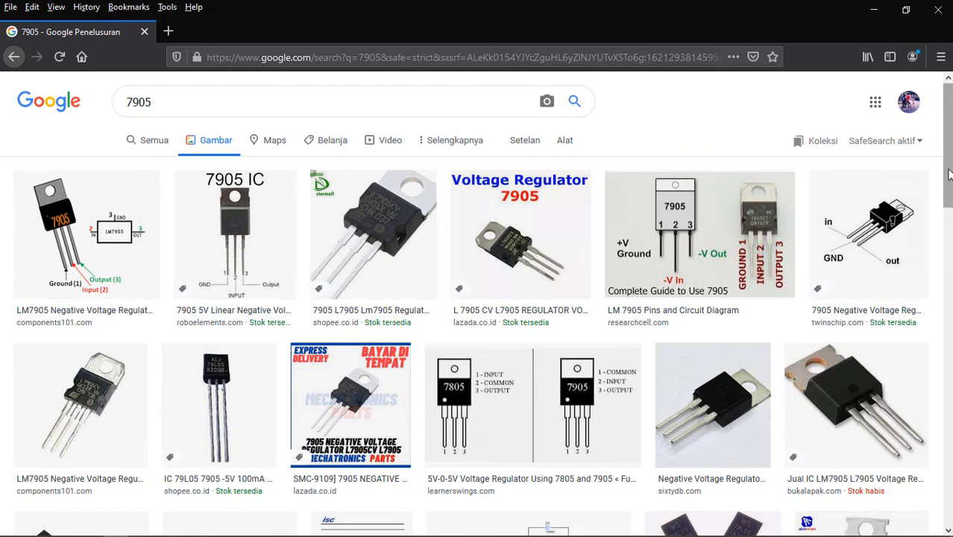
drag(948, 174, 948, 109)
drag(948, 141, 949, 287)
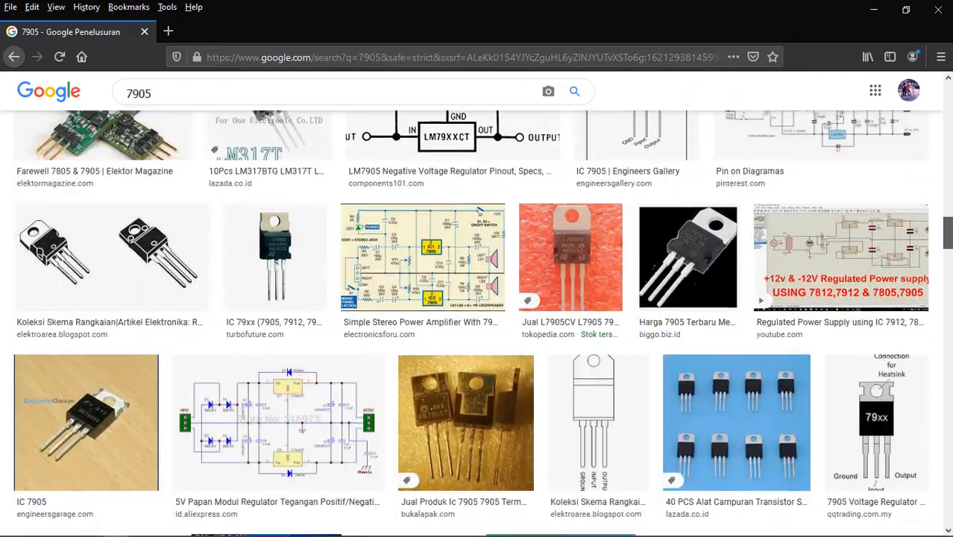
drag(949, 233, 949, 202)
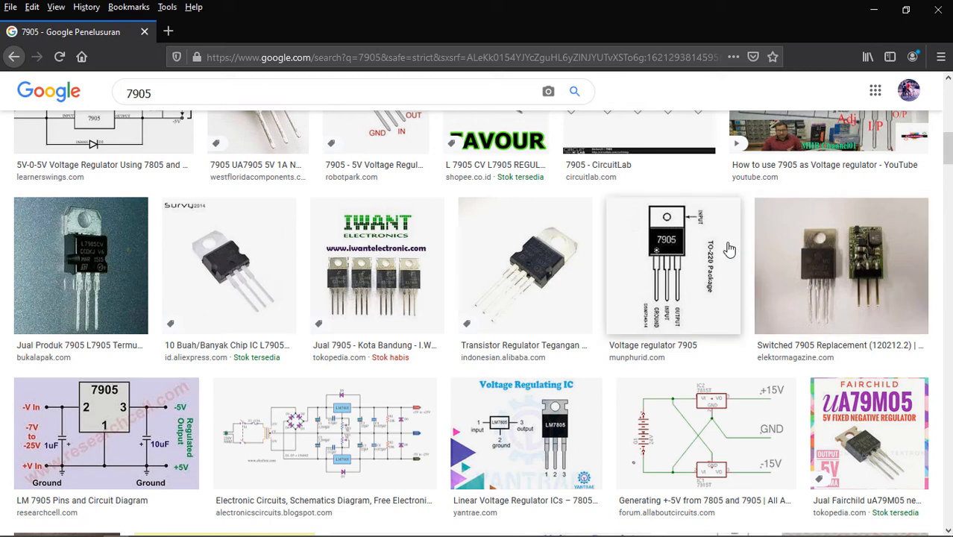
click(692, 254)
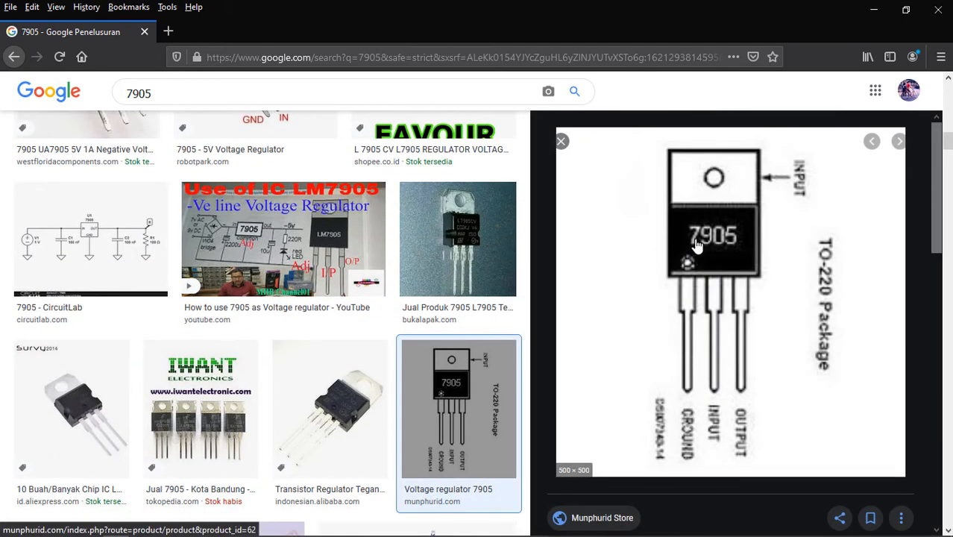
right_click(776, 248)
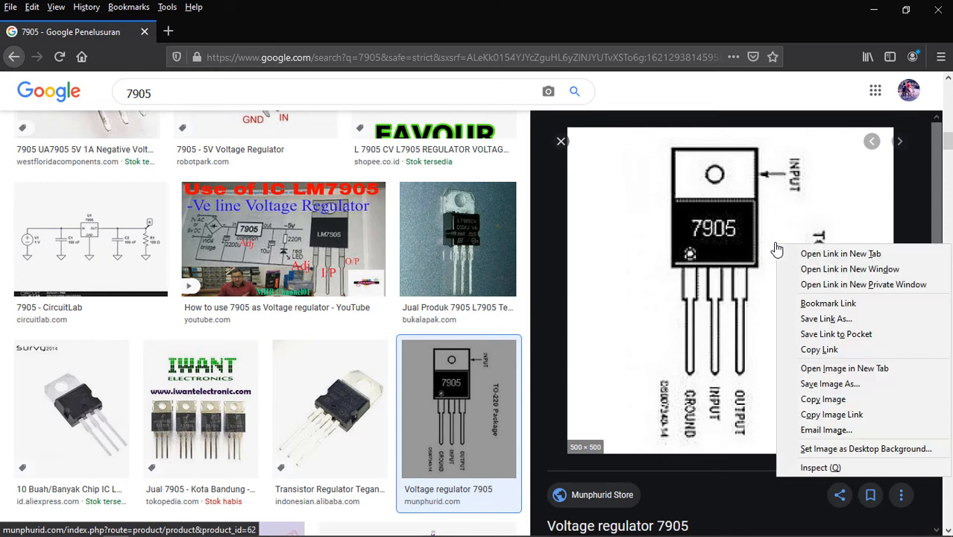
click(819, 400)
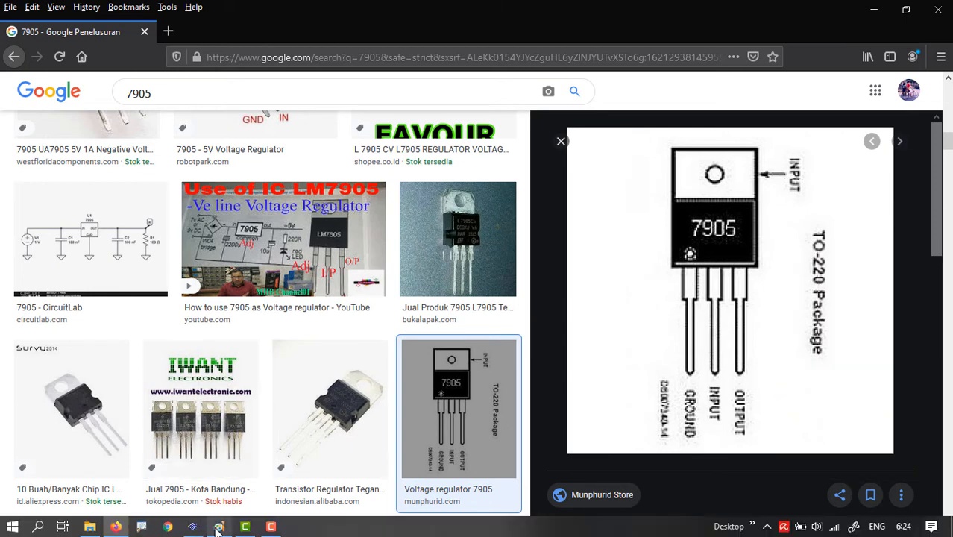
Switch to Paint, paste the 7905 picture, shrink it to about 8.20 × 10.56 cm, and place it in the blank area beside the circuit.
click(193, 527)
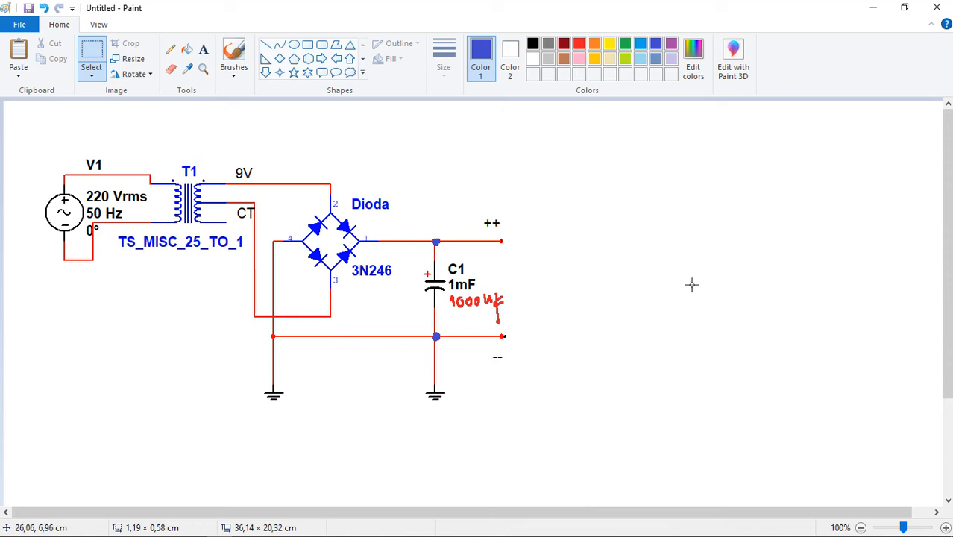
key(ctrl+v)
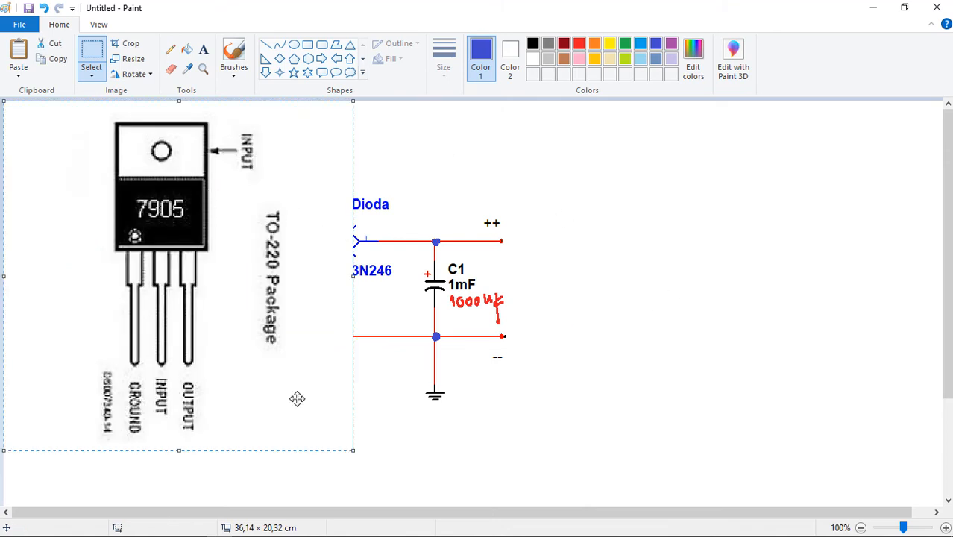
drag(348, 451, 219, 379)
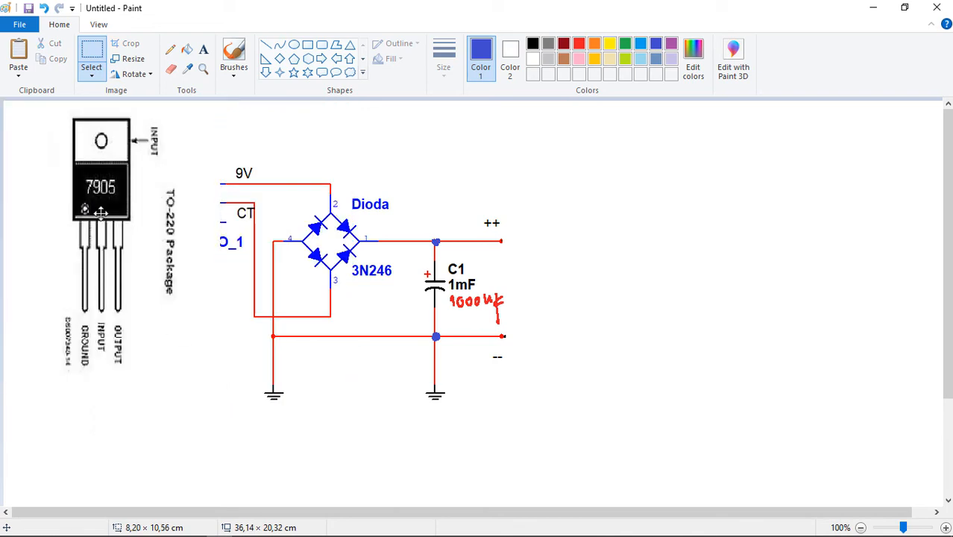
drag(86, 208, 694, 221)
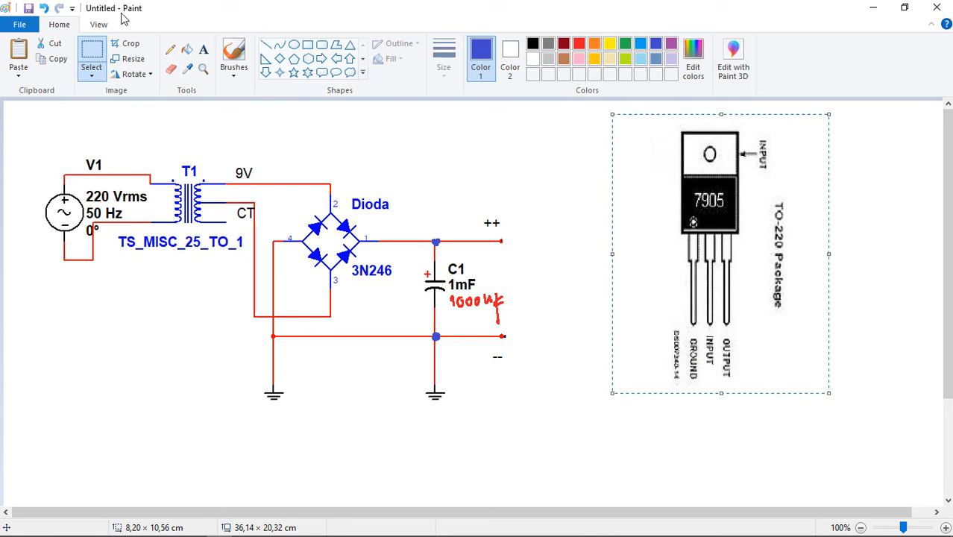
Reselect the 7905 picture, reduce its height to about 8.07 cm, and move it closer to the circuit's output terminals.
click(128, 46)
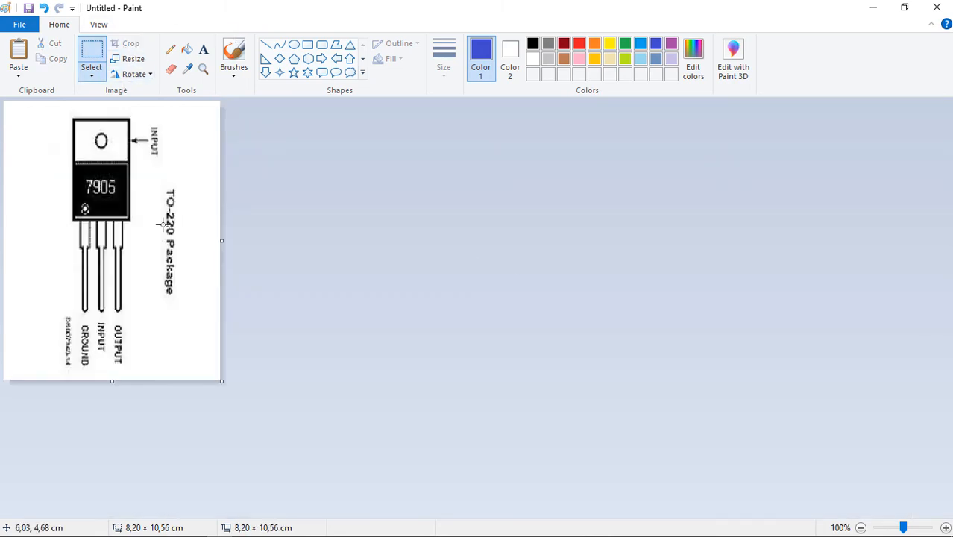
key(ctrl+z)
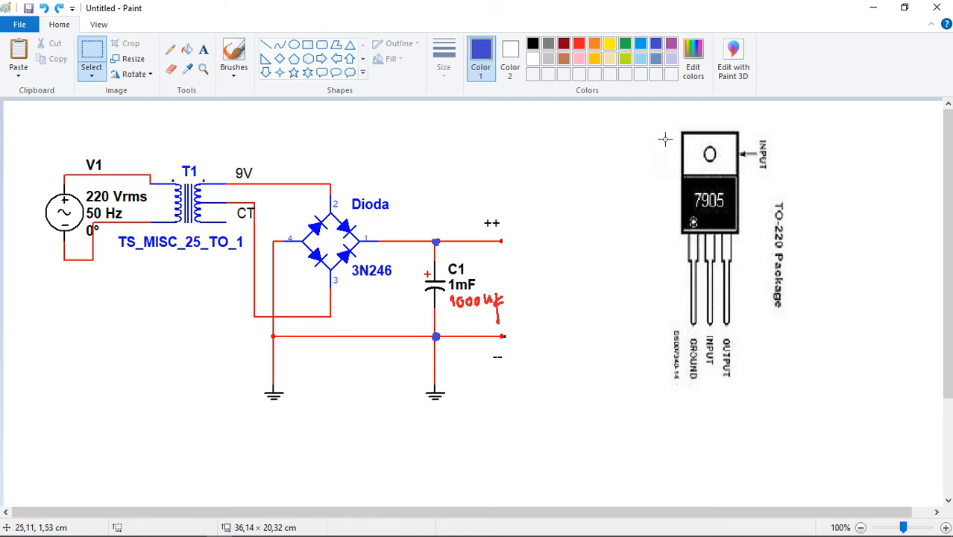
drag(657, 117, 818, 397)
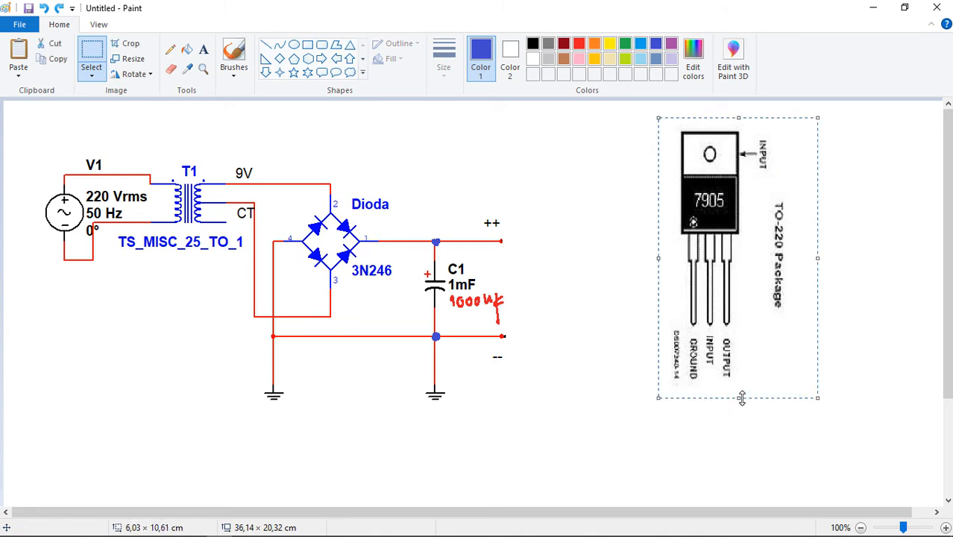
drag(741, 397, 736, 331)
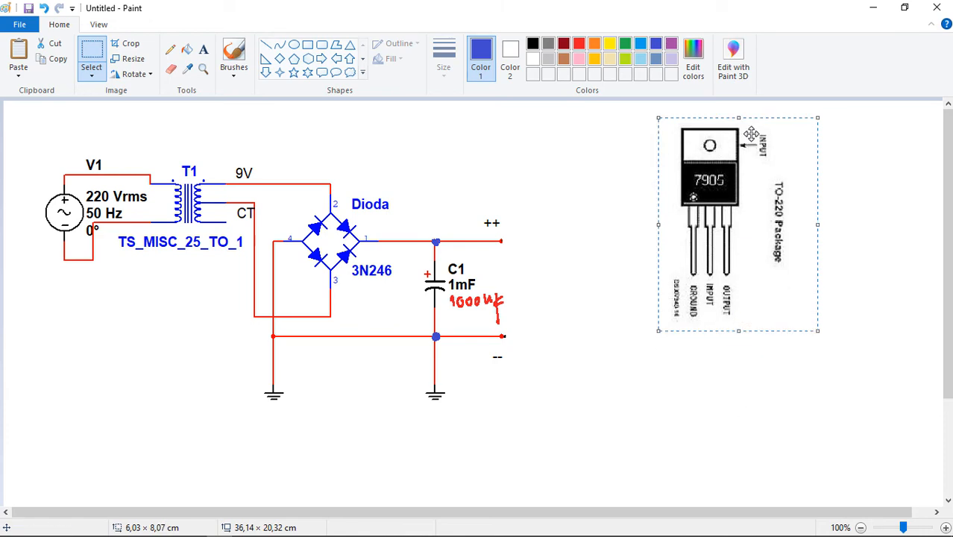
drag(769, 129, 662, 187)
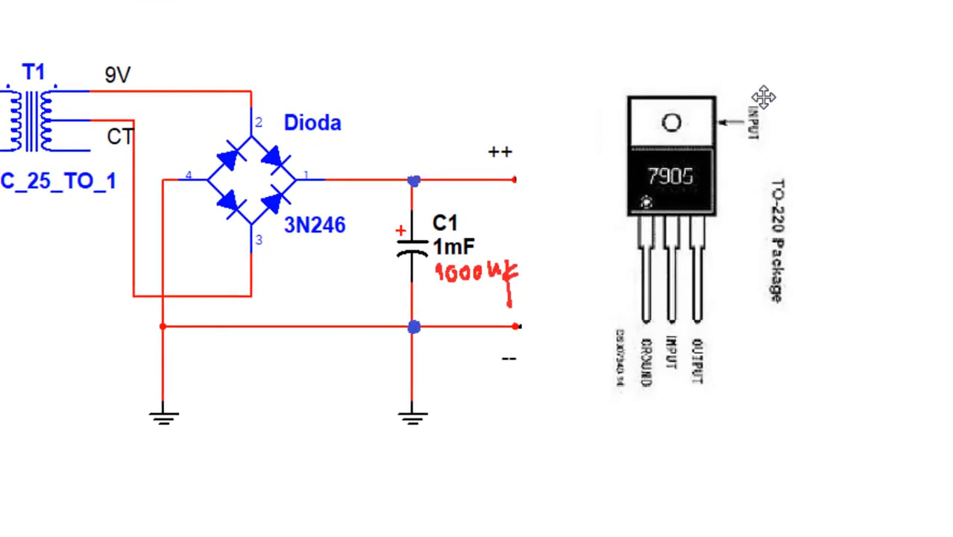